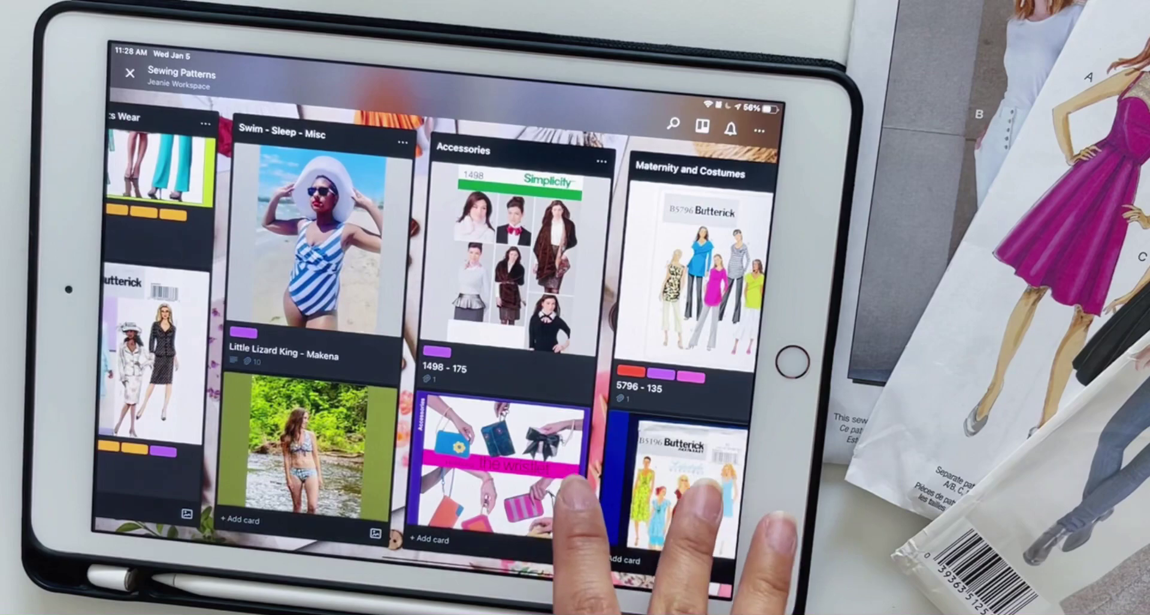
- Open the Sewing Patterns board listed under Your Workspaces on the Boards page
drag(575, 485, 413, 530)
drag(557, 479, 591, 526)
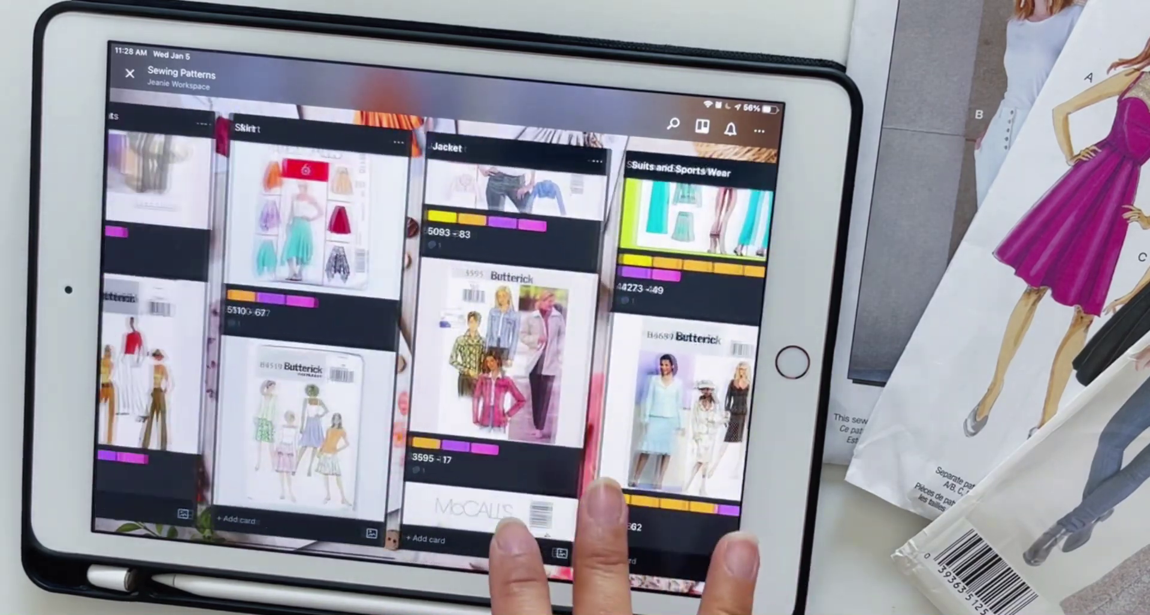
drag(475, 526, 667, 539)
drag(270, 479, 264, 365)
drag(383, 467, 395, 345)
drag(683, 419, 689, 336)
drag(599, 456, 475, 450)
drag(552, 437, 557, 312)
drag(713, 384, 716, 282)
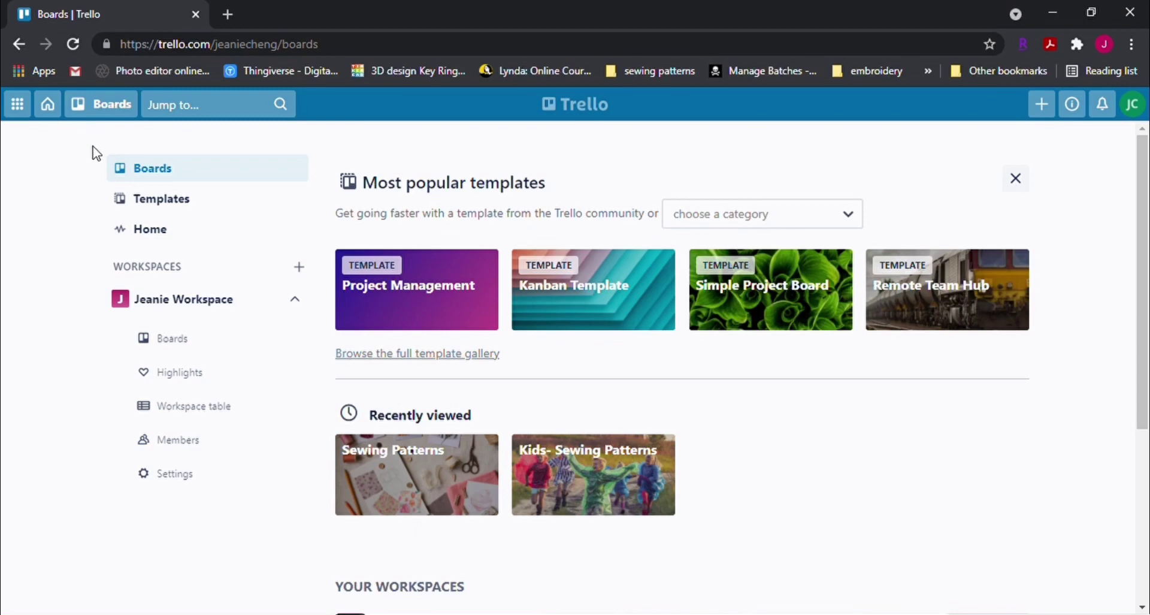
scroll(669, 220, down, 5)
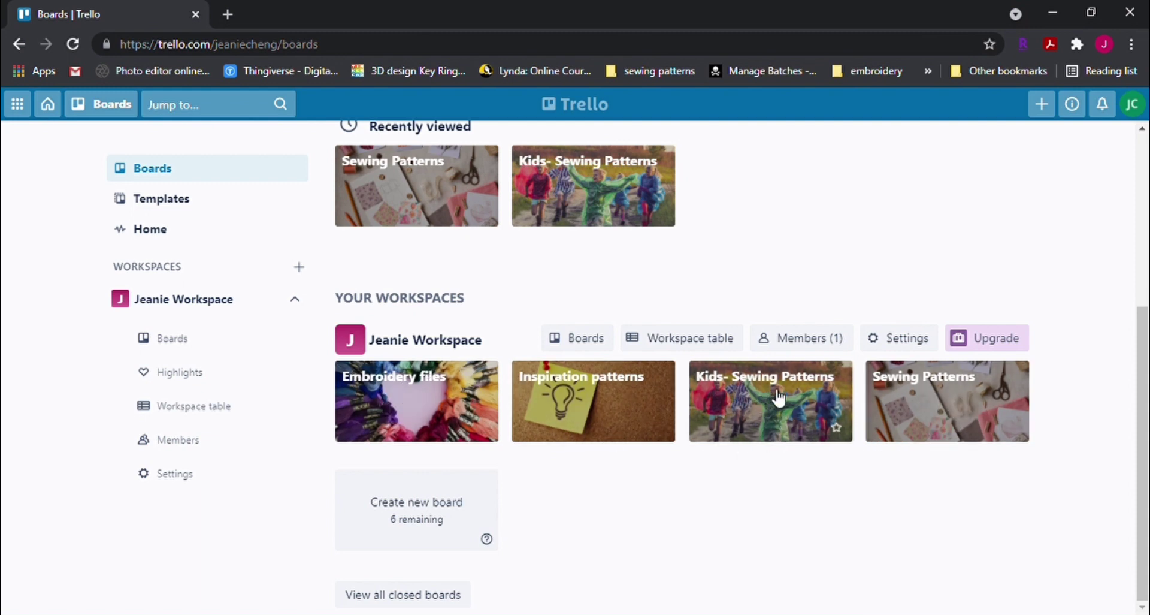
click(951, 415)
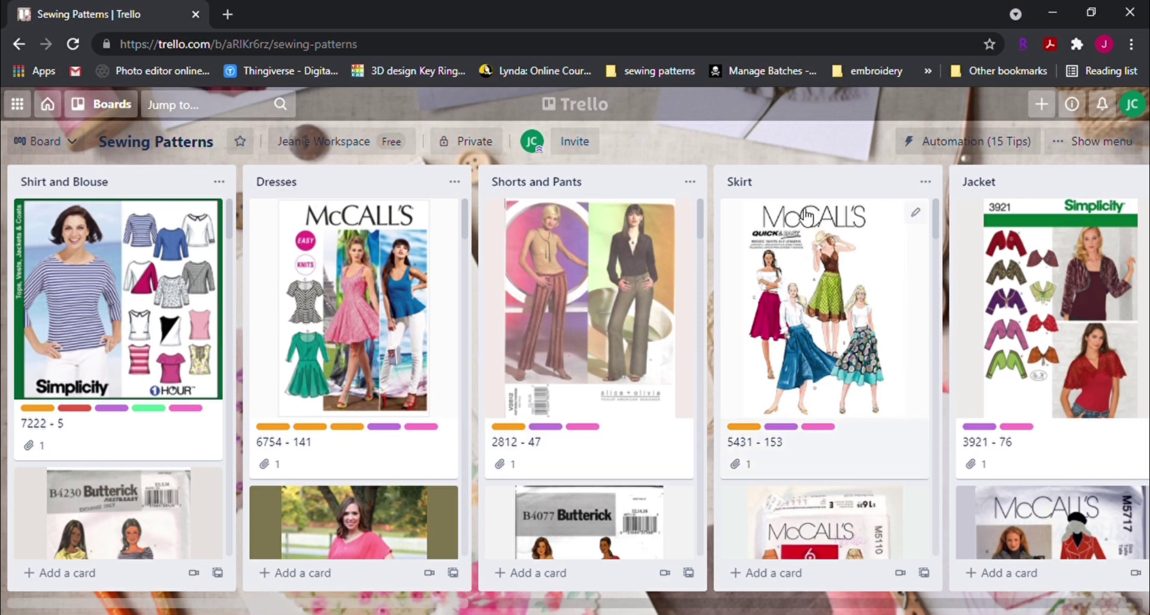
- Demonstrate list reordering by dragging the Shirt and Blouse and Dresses list headers
mouse_move(161, 184)
mouse_down()
mouse_move(210, 198)
mouse_move(359, 193)
mouse_move(231, 229)
mouse_move(171, 185)
mouse_up()
mouse_move(359, 182)
mouse_down()
mouse_move(560, 227)
mouse_move(379, 237)
mouse_move(345, 189)
mouse_up()
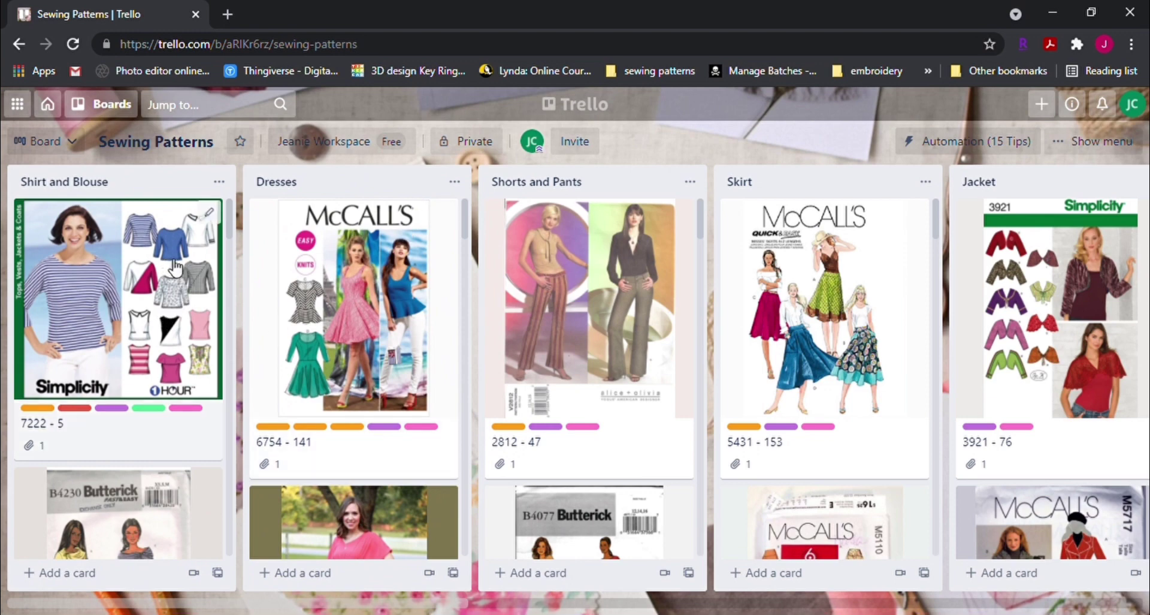
scroll(180, 268, down, 15)
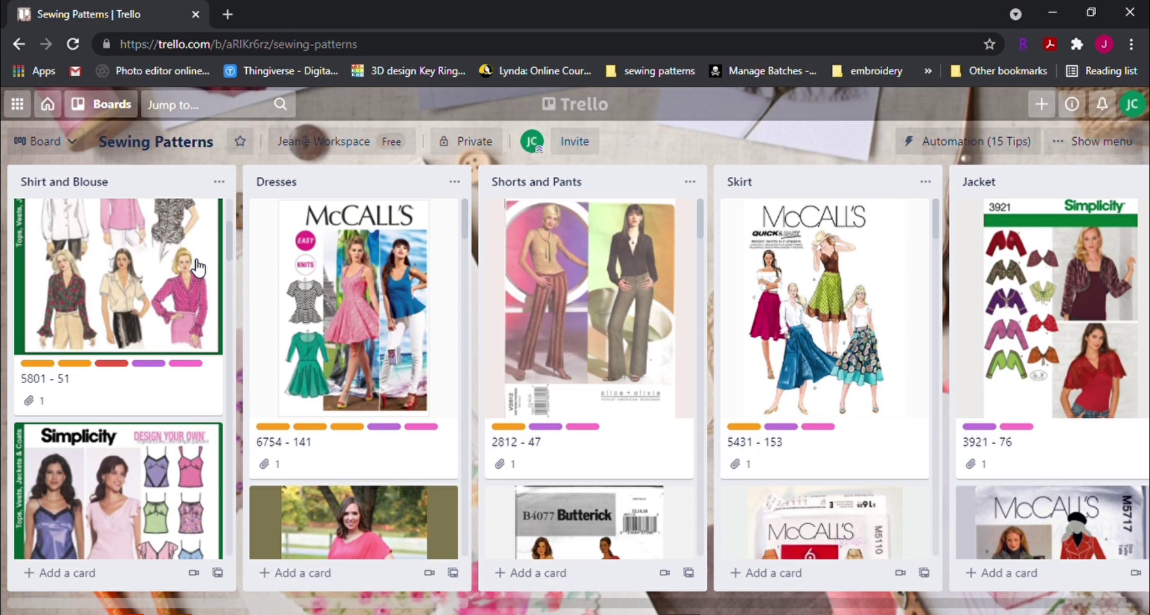
- Open the 4366 - 86 card in Shorts and Pants to see its labels and image
scroll(196, 267, down, 15)
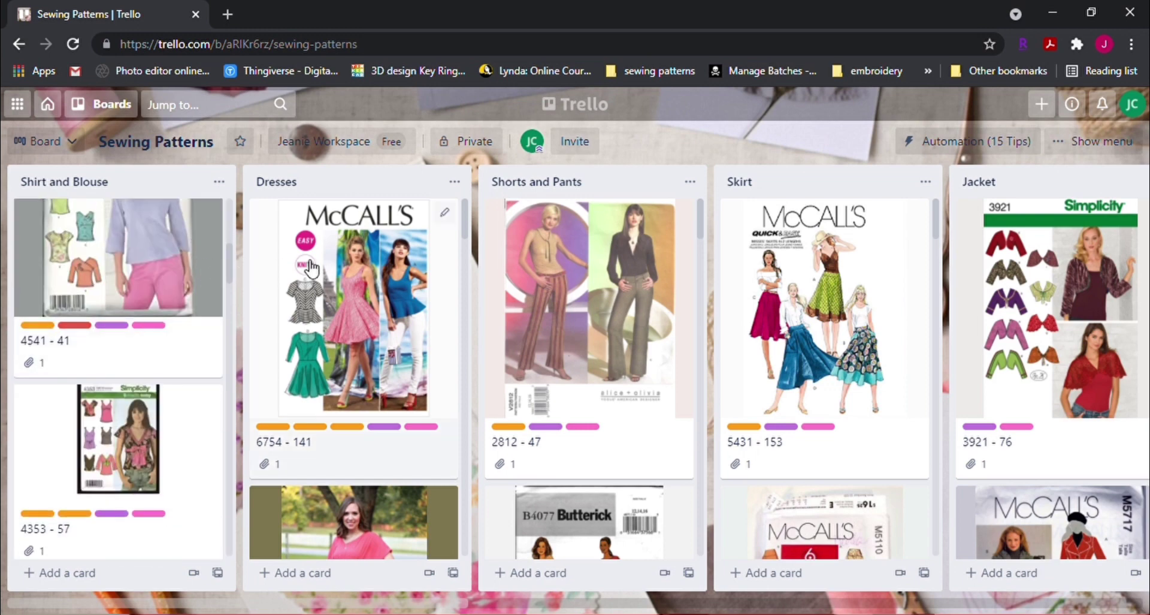
scroll(311, 268, down, 15)
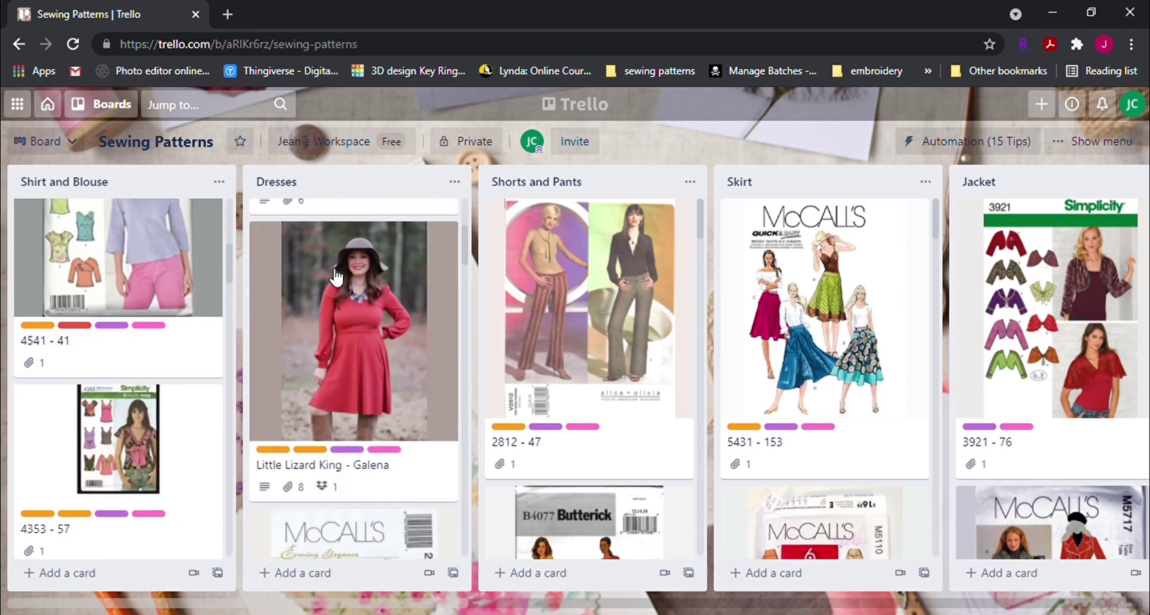
scroll(336, 277, down, 10)
scroll(564, 288, down, 4)
scroll(564, 288, down, 5)
click(564, 287)
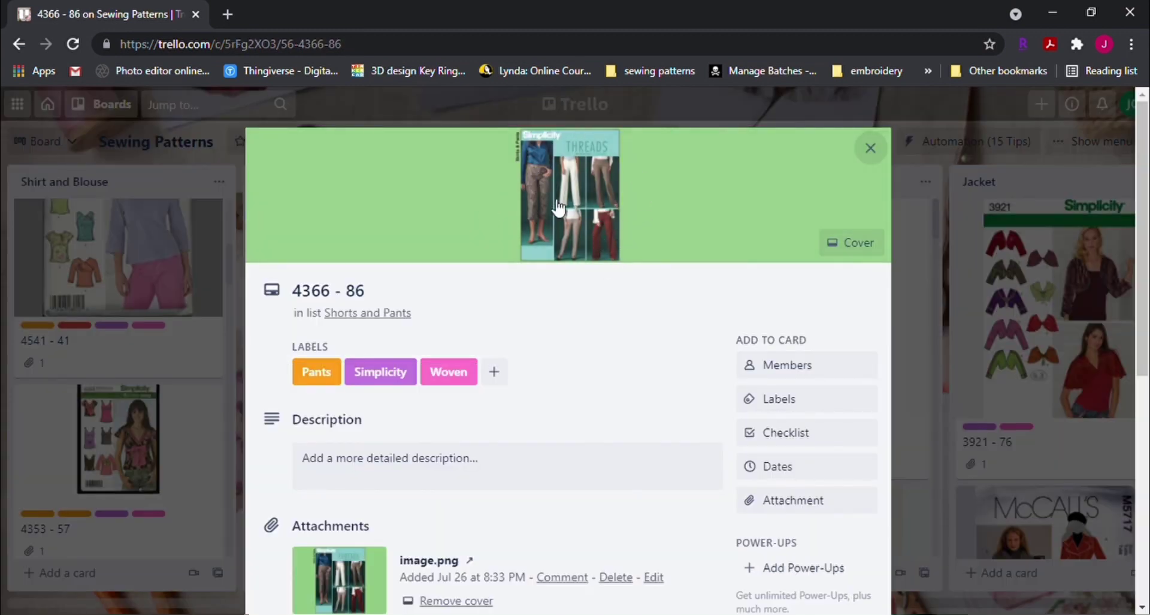
scroll(622, 374, down, 7)
scroll(623, 376, up, 4)
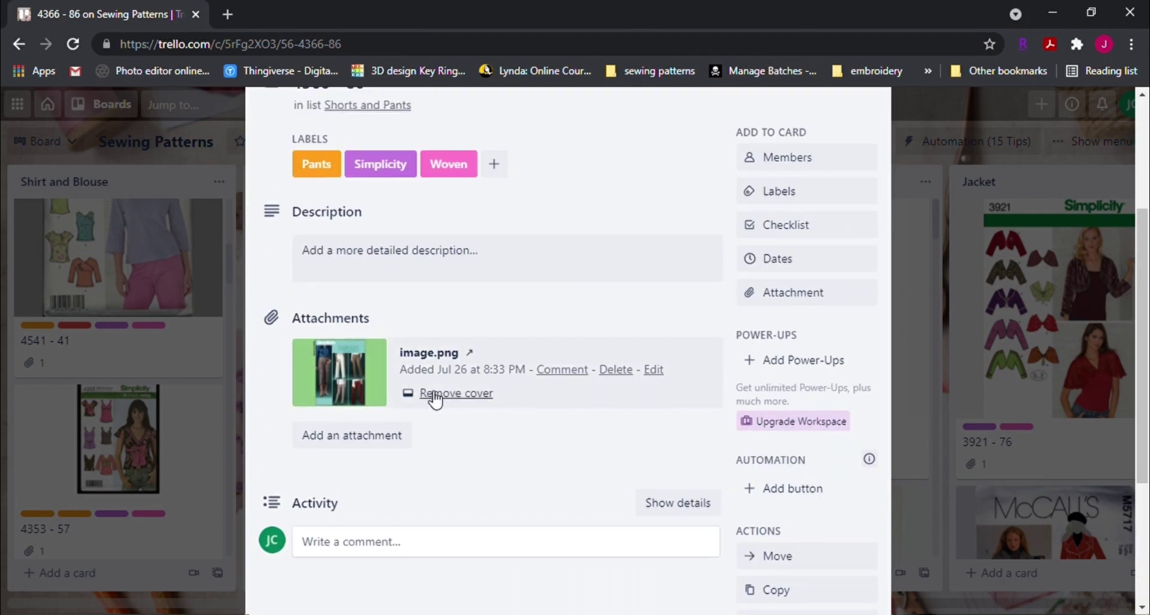
scroll(447, 394, up, 3)
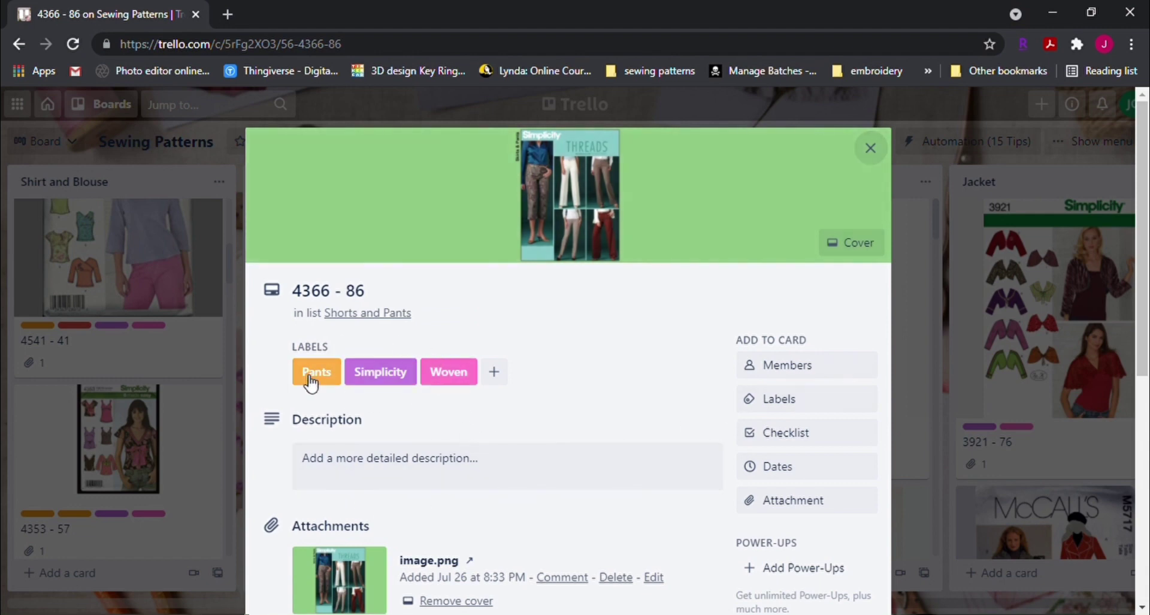
click(782, 405)
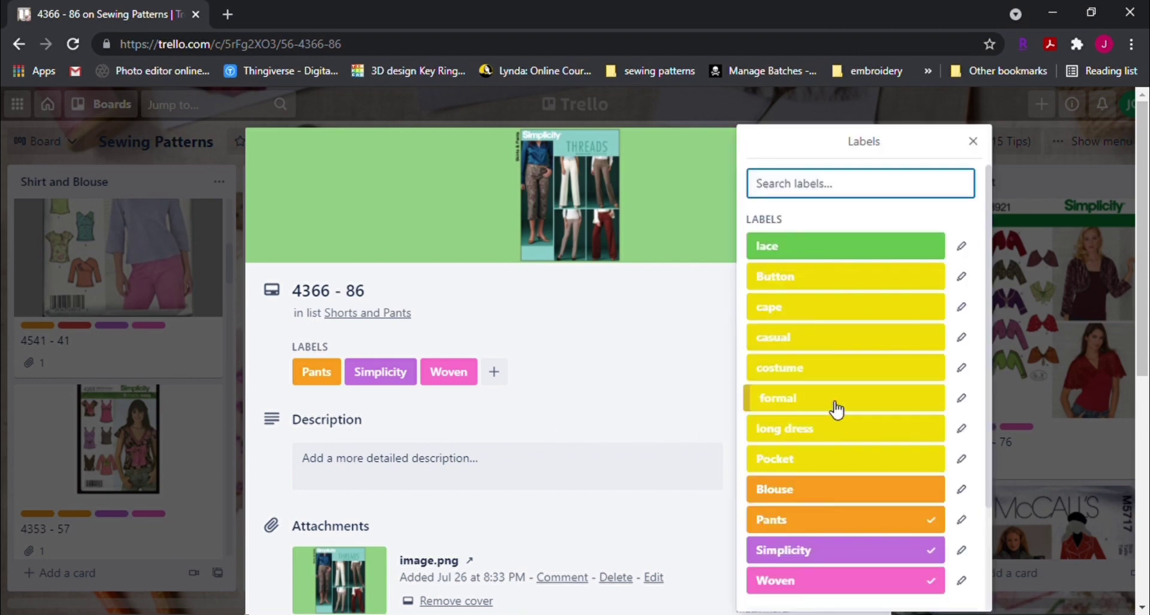
scroll(920, 381, down, 2)
click(890, 524)
scroll(894, 478, down, 5)
click(896, 524)
scroll(896, 452, down, 3)
scroll(895, 451, up, 10)
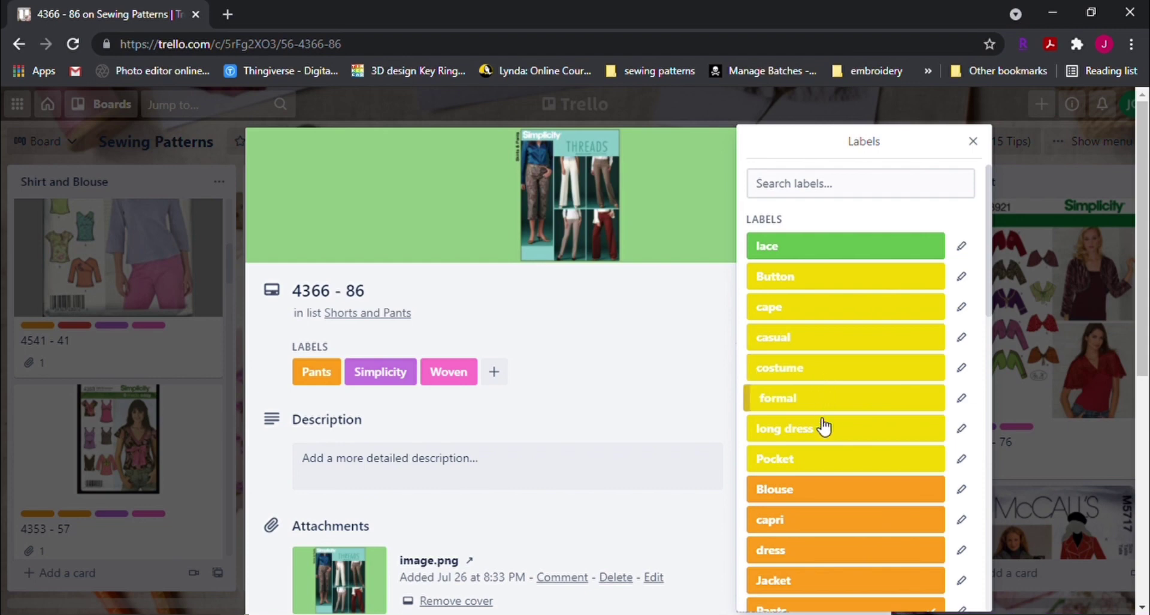
scroll(822, 414, down, 8)
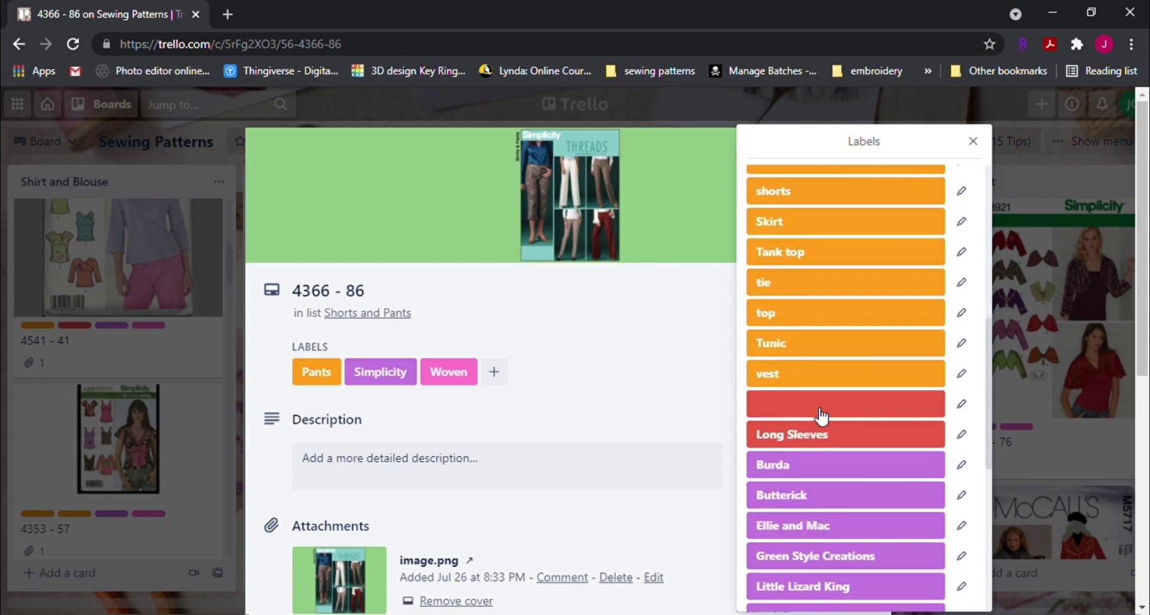
scroll(821, 414, down, 7)
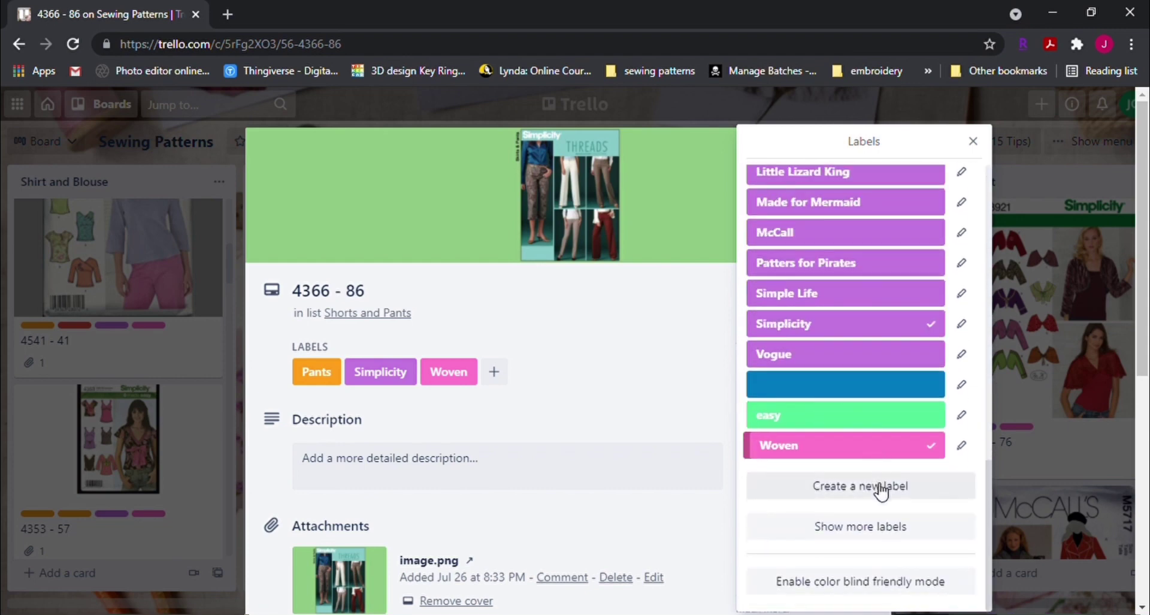
click(885, 527)
scroll(891, 432, up, 4)
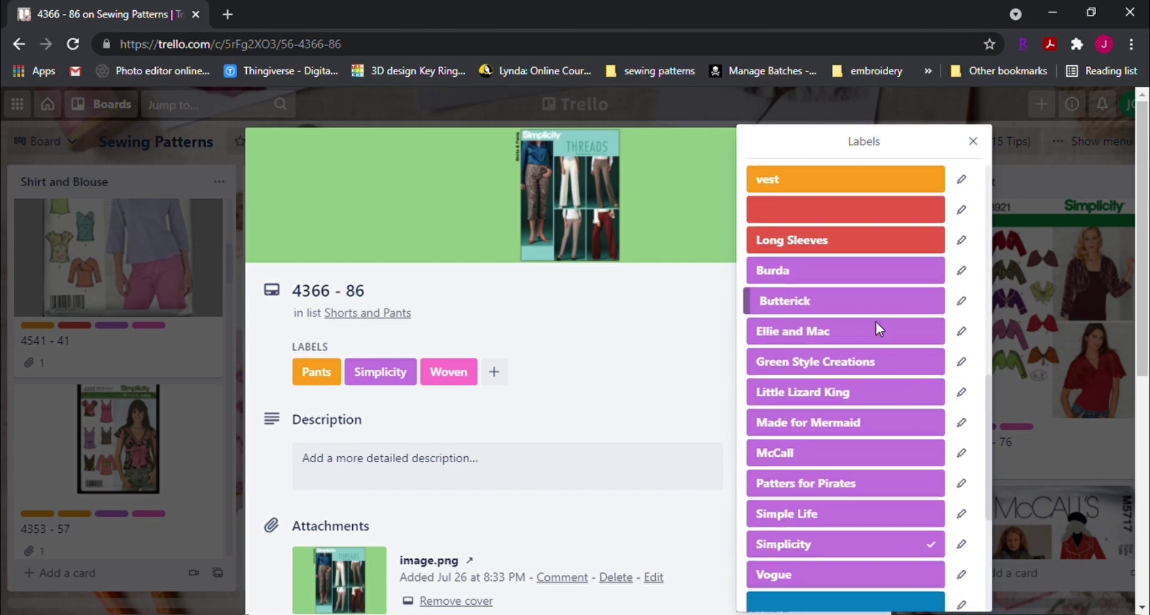
scroll(876, 324, down, 4)
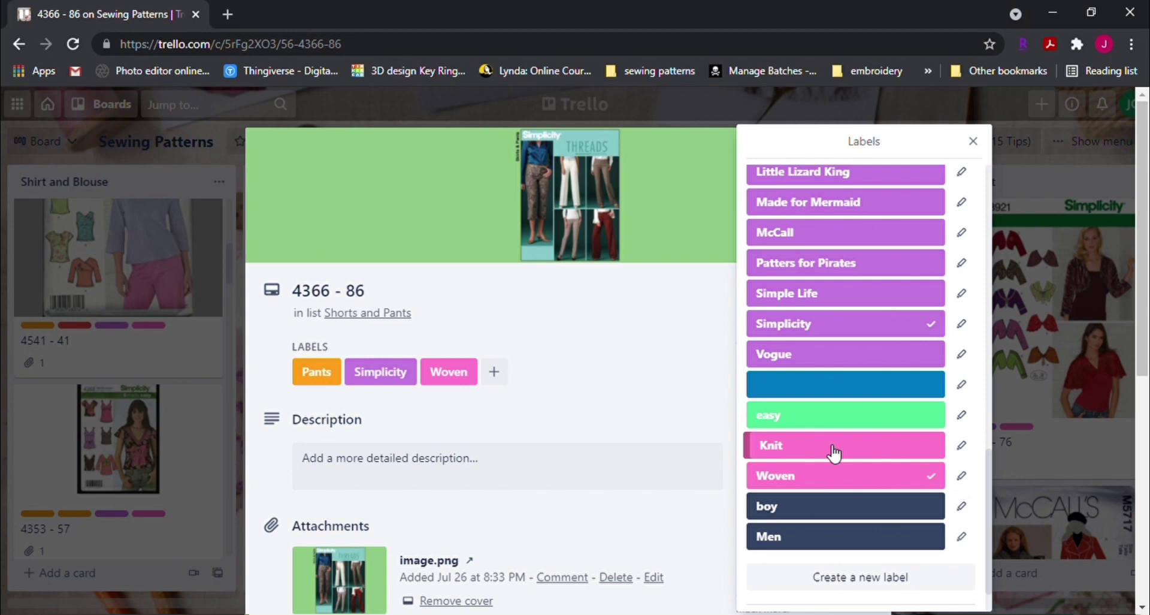
click(973, 143)
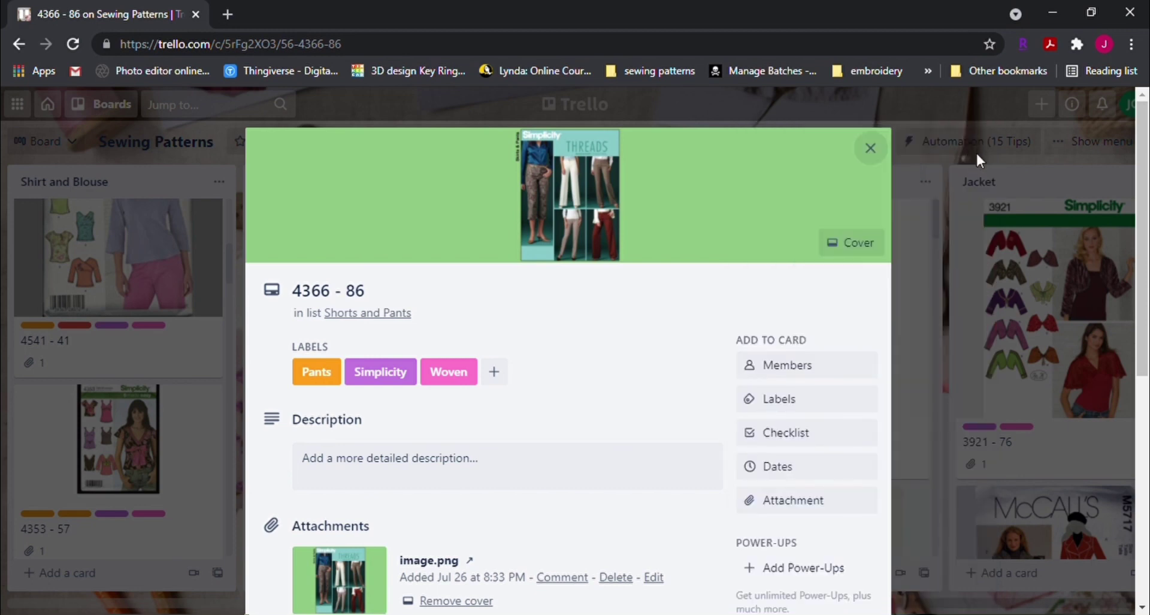
click(870, 149)
- Search for '#shorts #knit' and open the M4M - Cora Culottes result
click(216, 107)
text(#shorts)
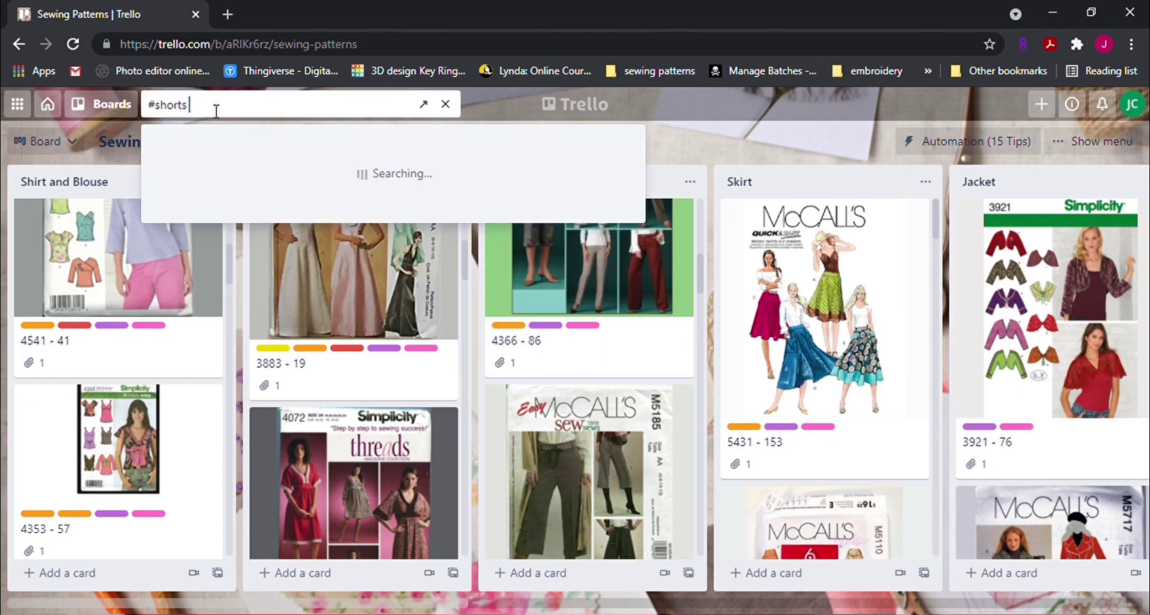
text( #knit)
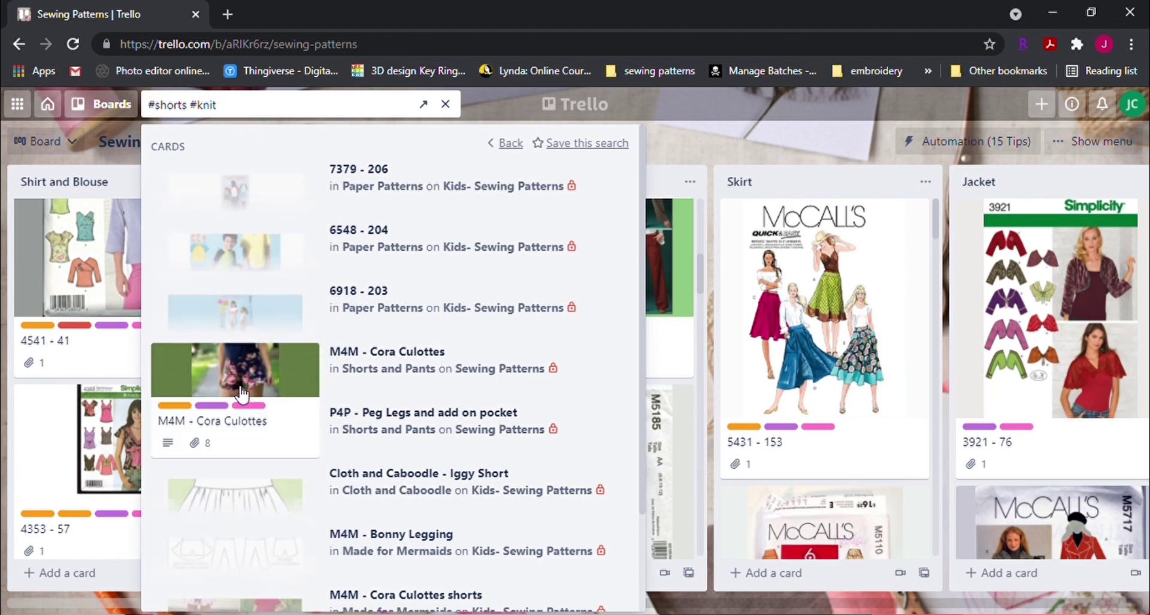
click(209, 378)
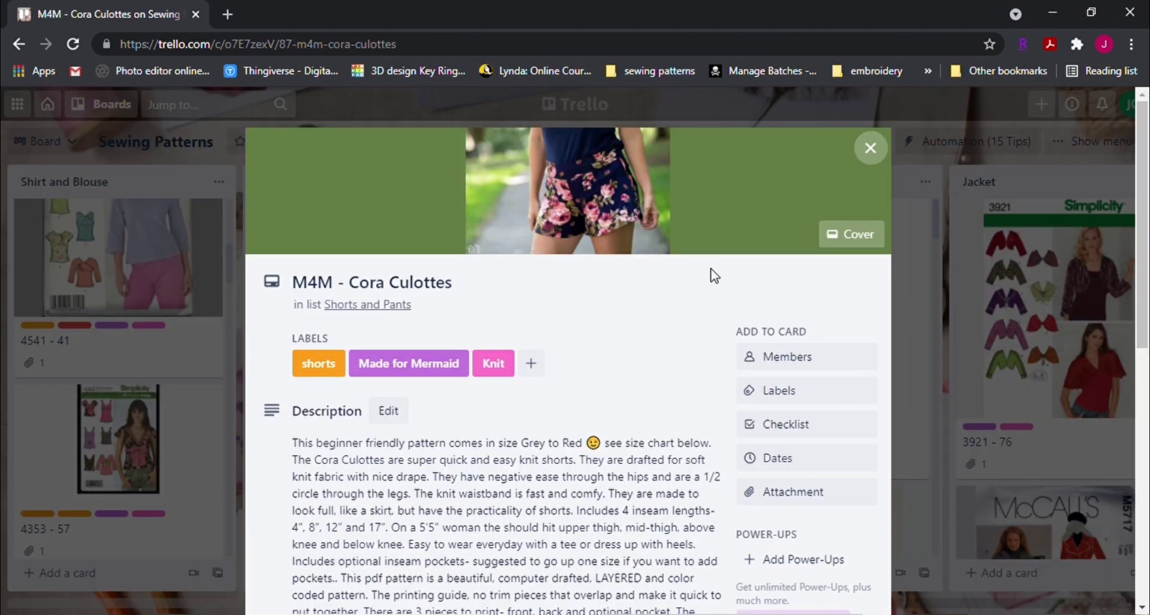
scroll(724, 300, down, 6)
- Filter the board's cards to show only those with the knit label
scroll(724, 300, up, 1)
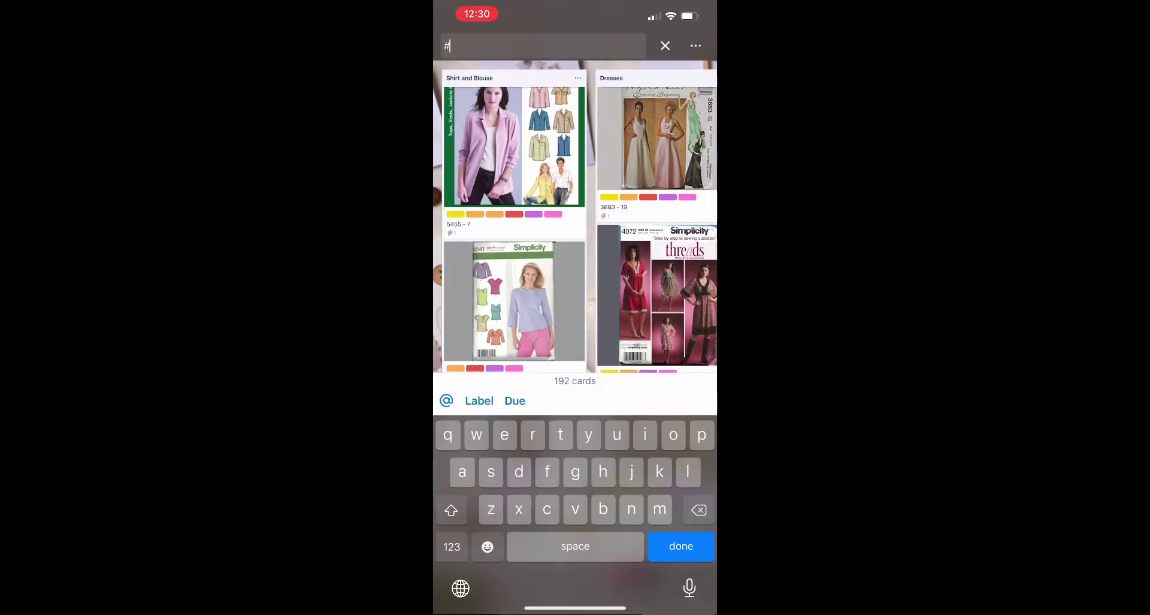
text(pink)
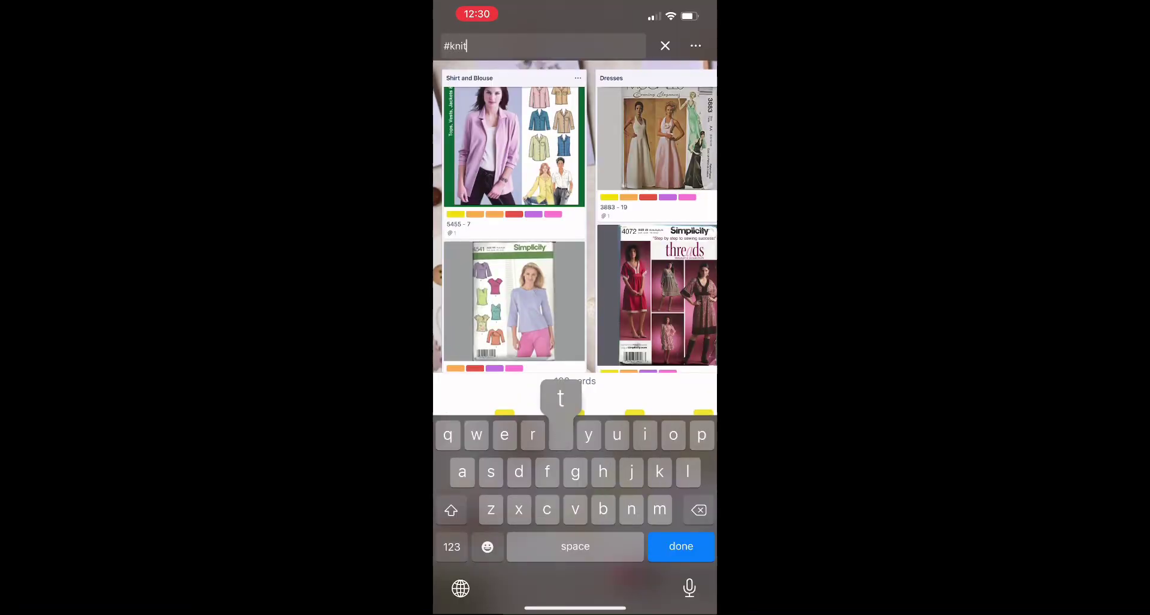
click(575, 400)
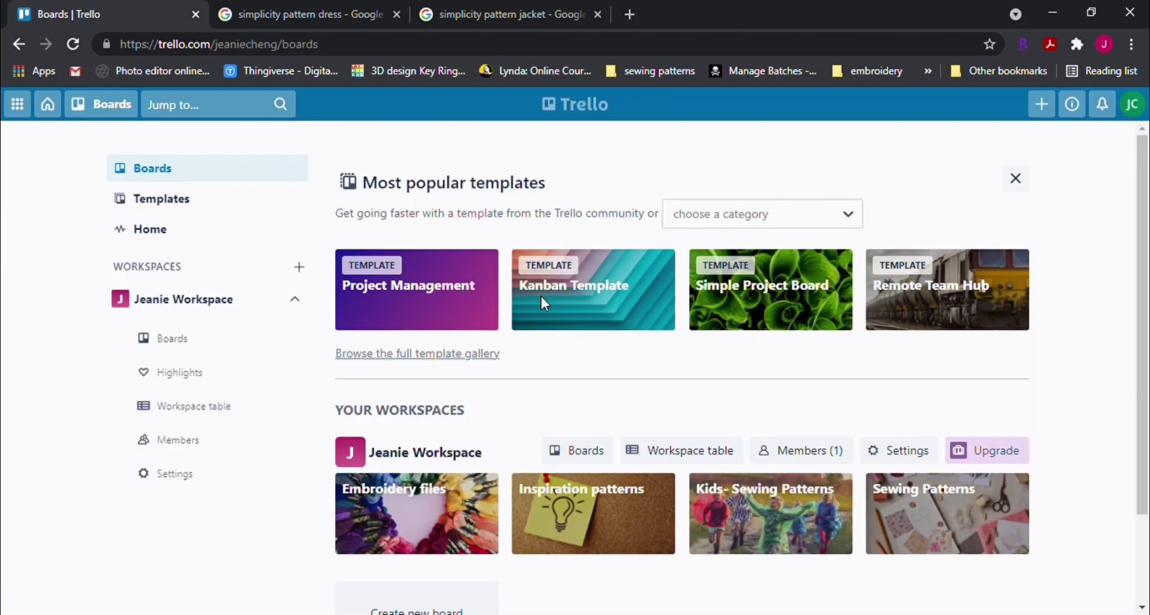
- Create a new workspace board titled 'sewing pattern tutorial'
scroll(541, 296, down, 2)
click(400, 512)
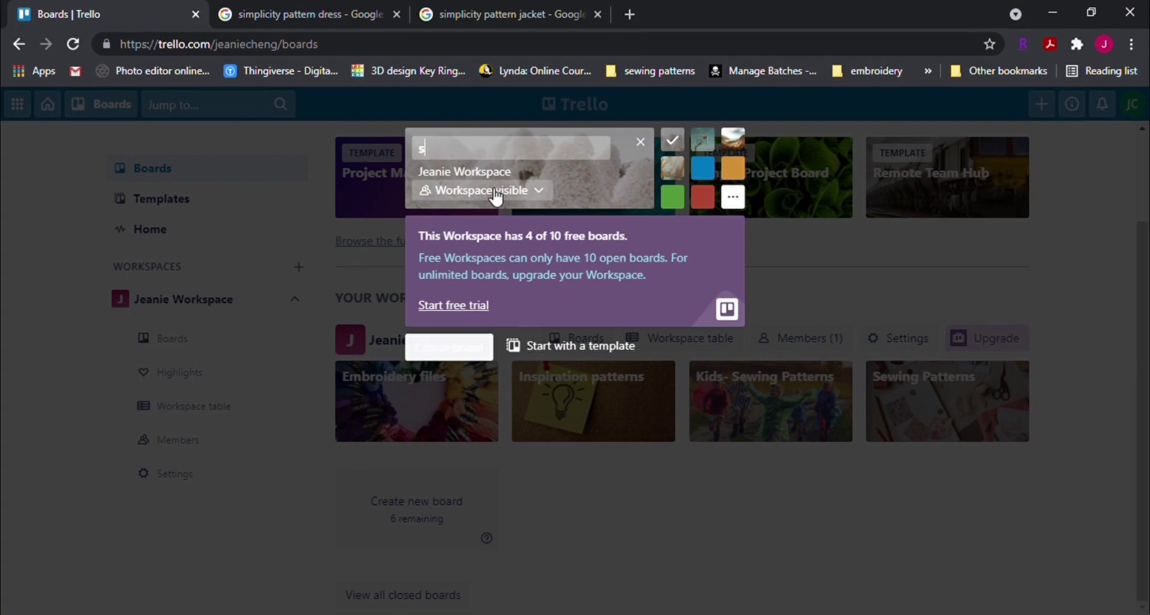
text(sewing pattern tutorial)
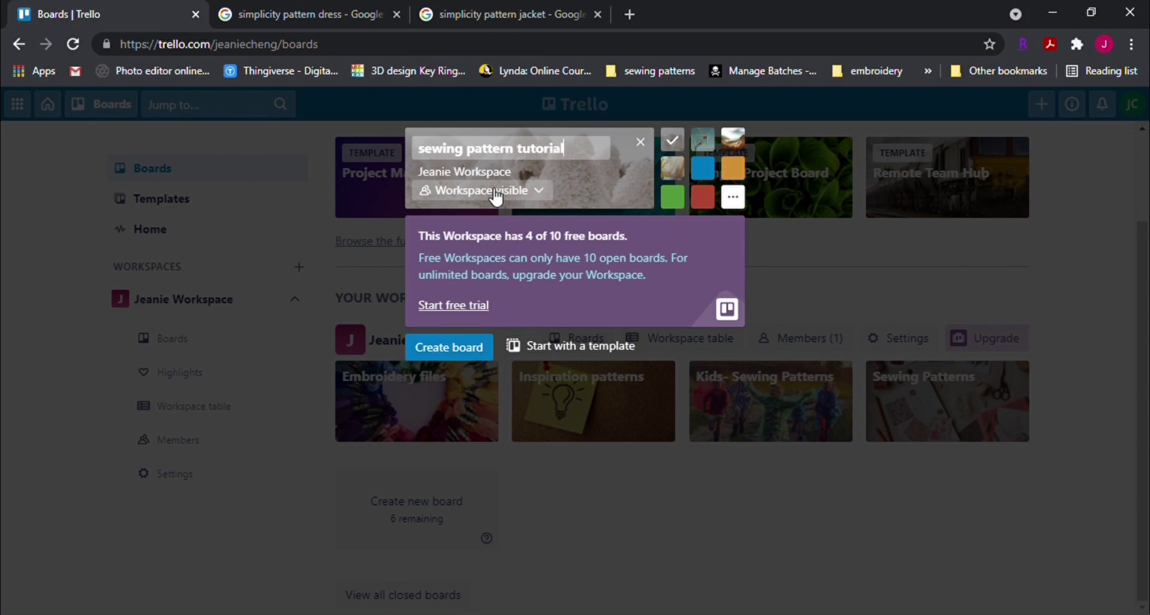
click(468, 352)
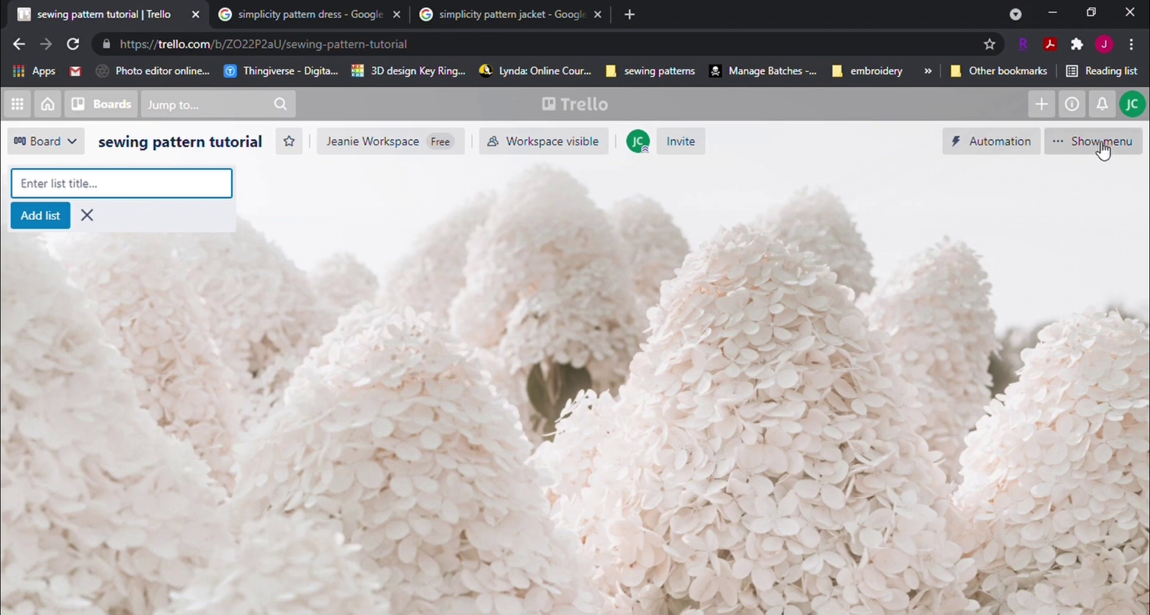
- Set the board background to the first Unsplash 'sewing' photo, a tape measure and scissors
click(1102, 146)
click(1131, 141)
click(1107, 148)
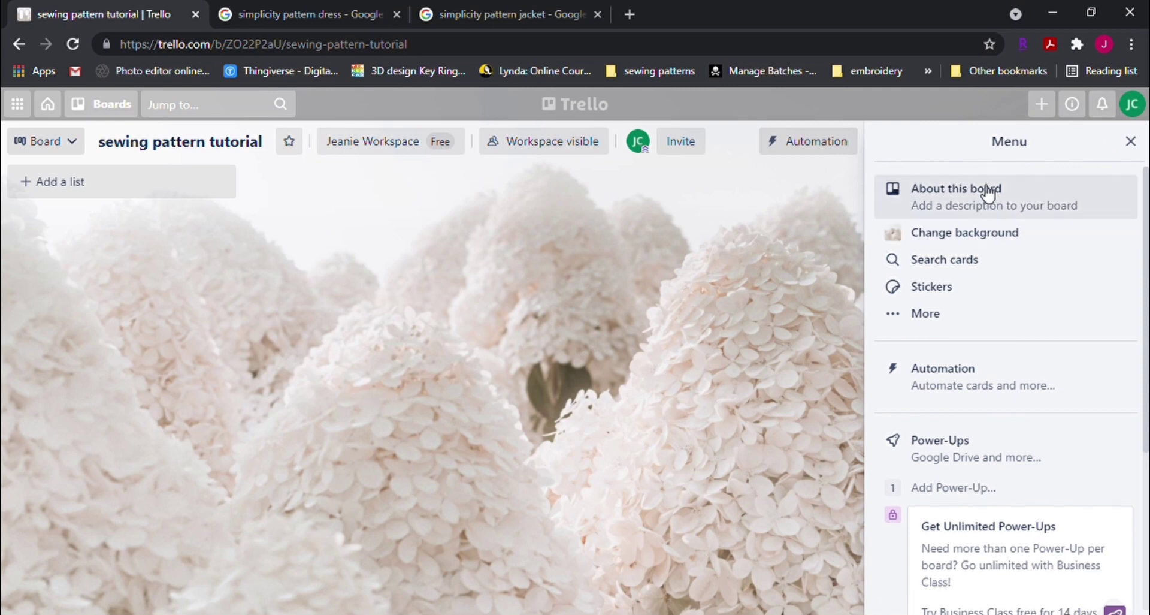
click(985, 237)
click(950, 252)
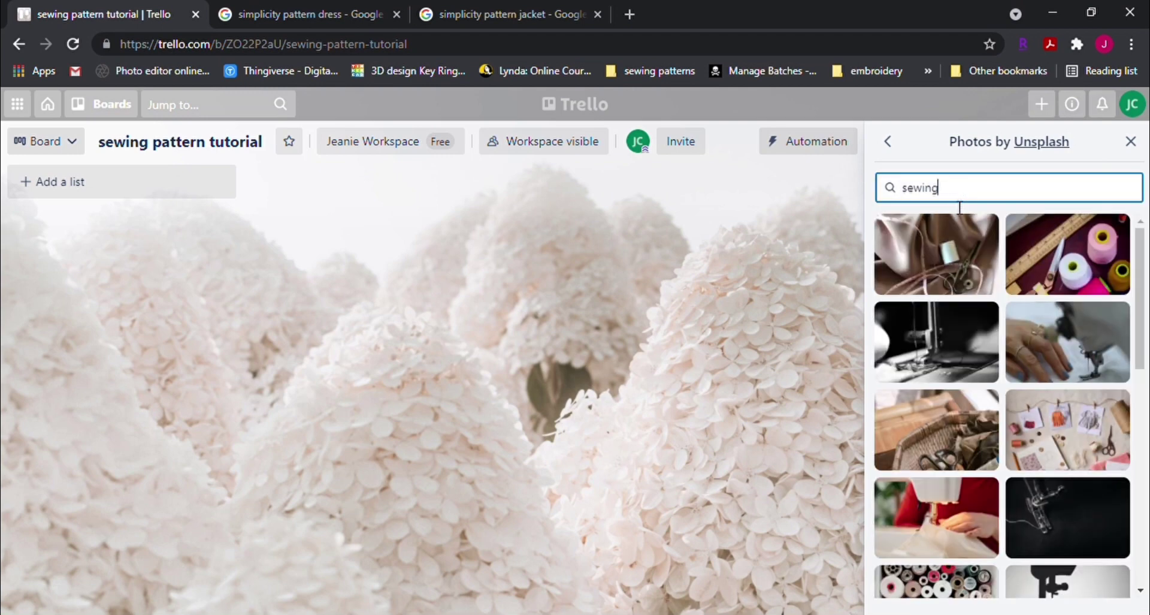
click(963, 271)
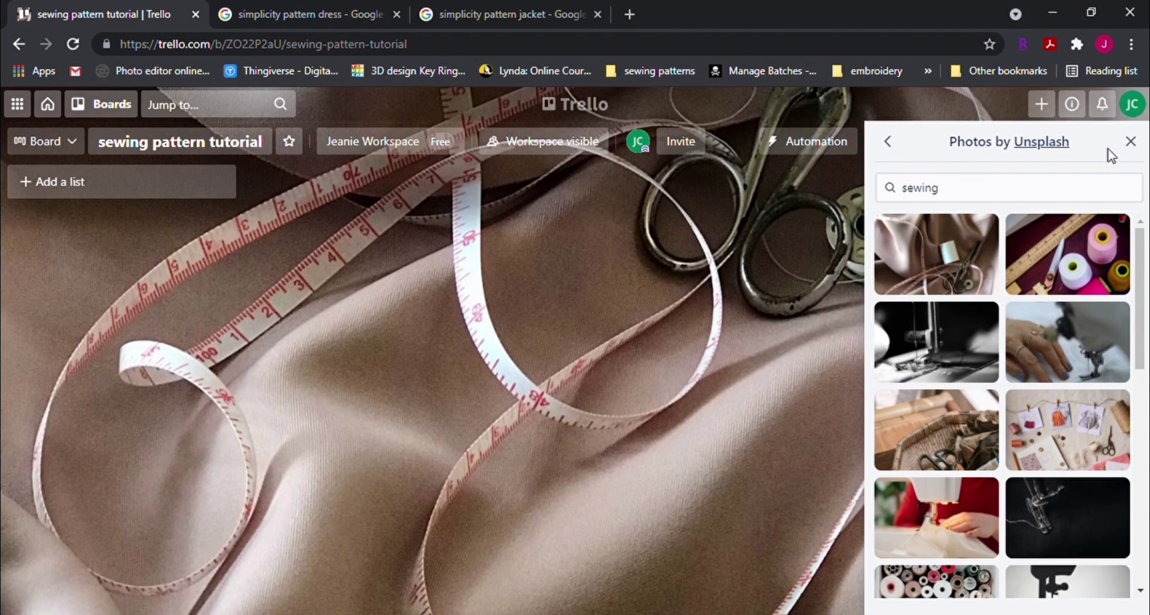
click(1131, 142)
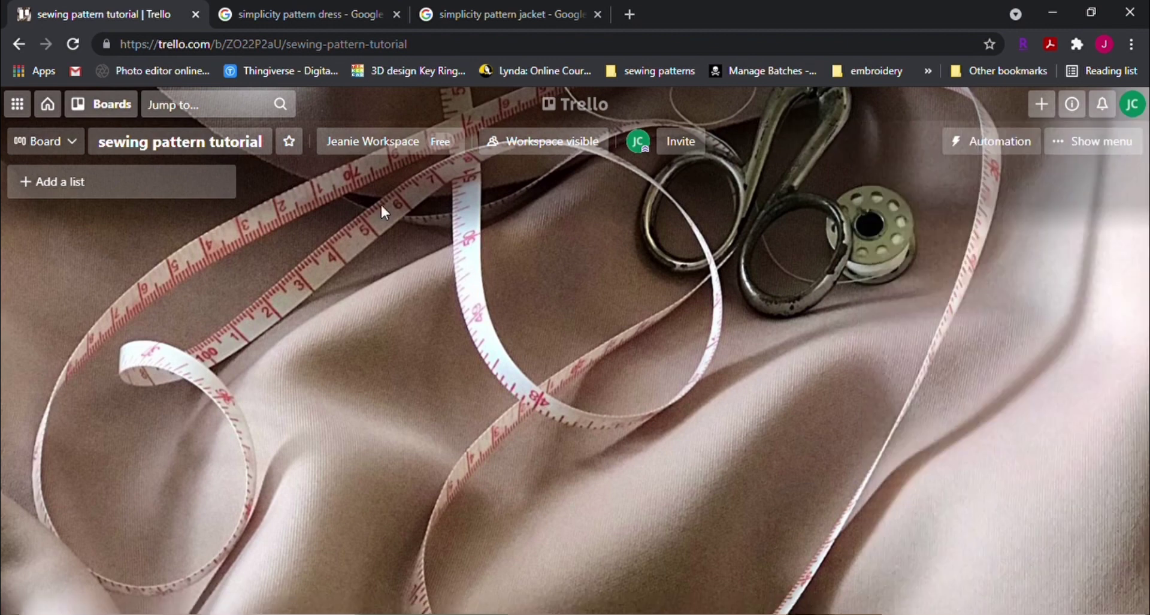
- Add two lists, Dresses and Jackets, to the board
click(55, 191)
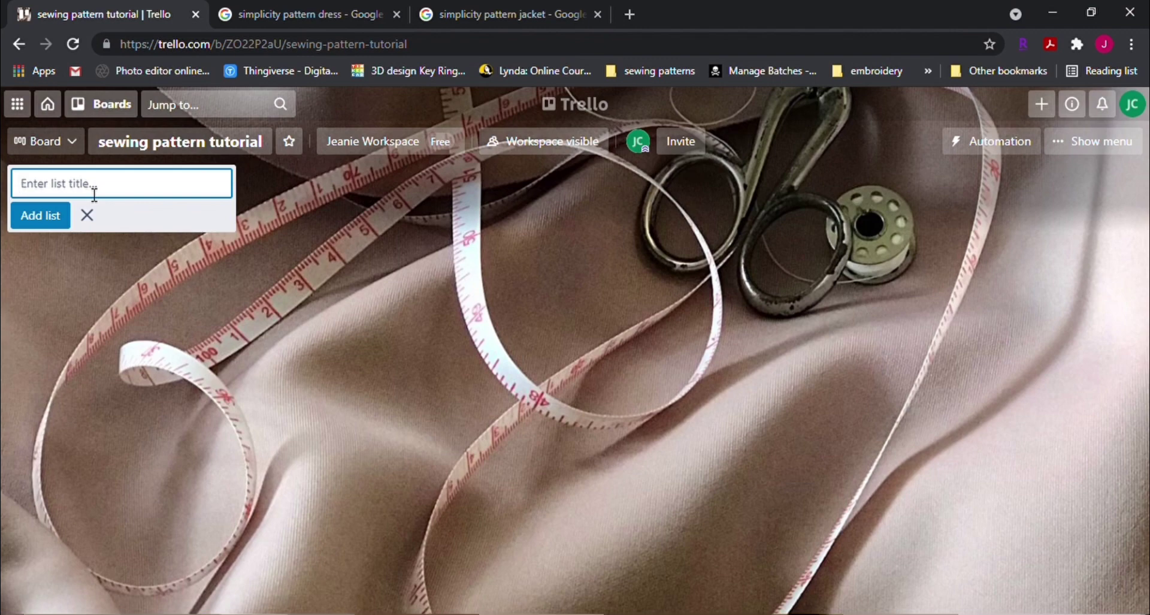
text(Dresses)
click(72, 216)
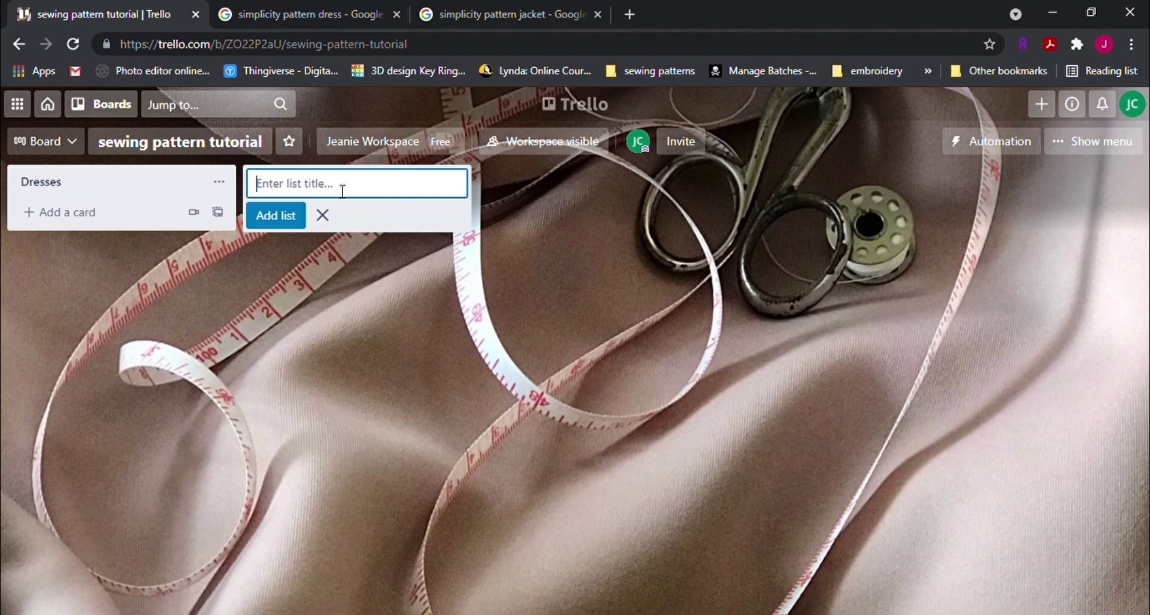
text(Jackets)
click(323, 213)
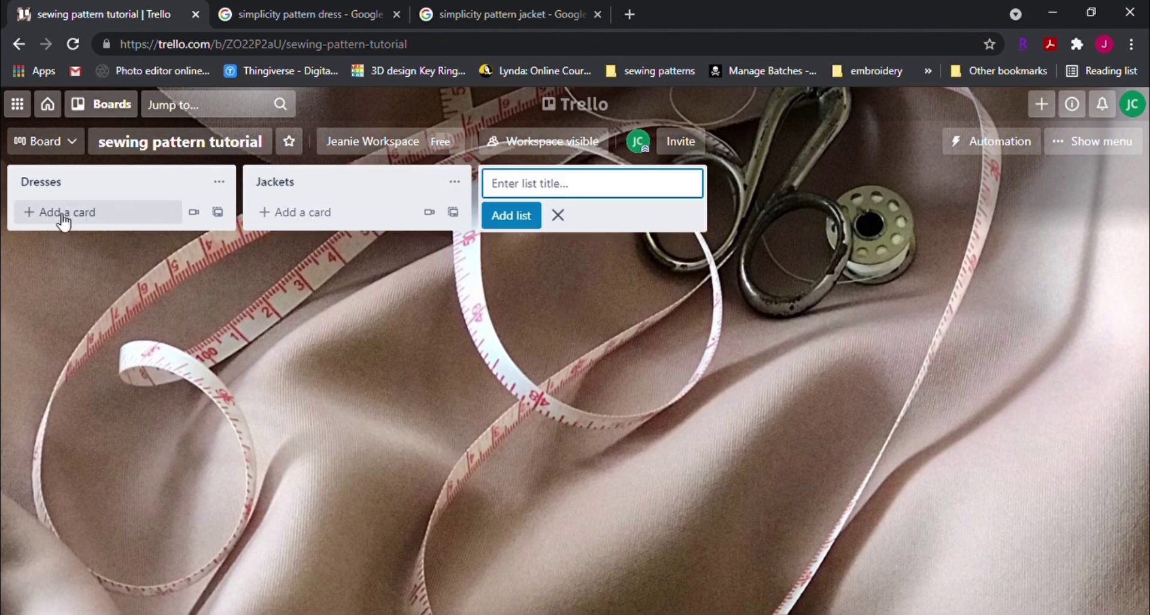
click(106, 214)
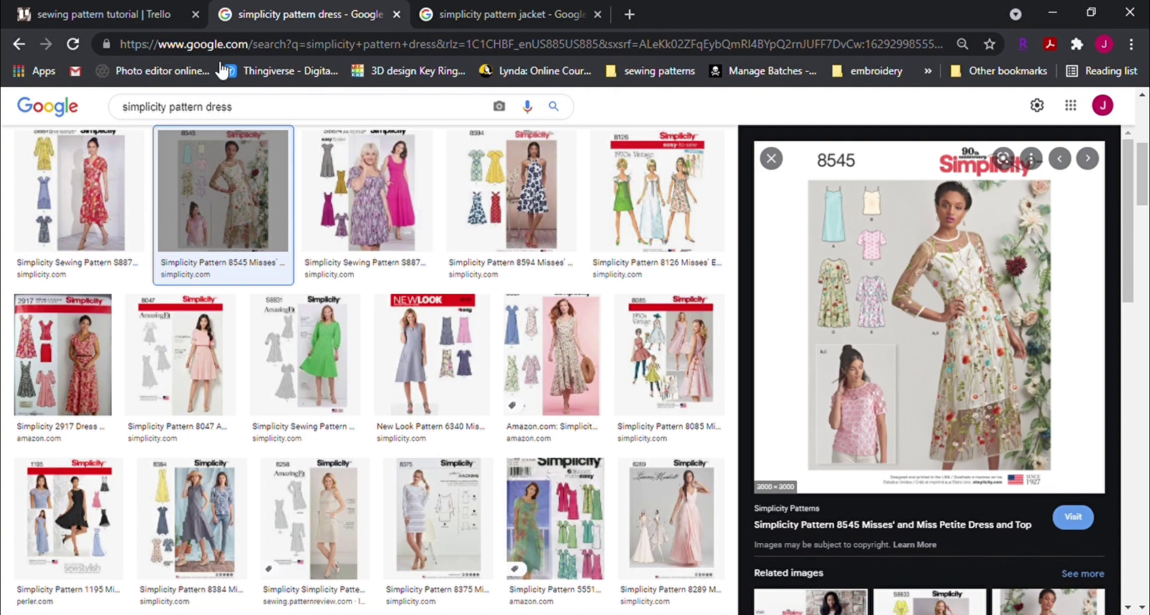
- Paste the Simplicity 8545 dress pattern image as a new Dresses card and open it
click(134, 19)
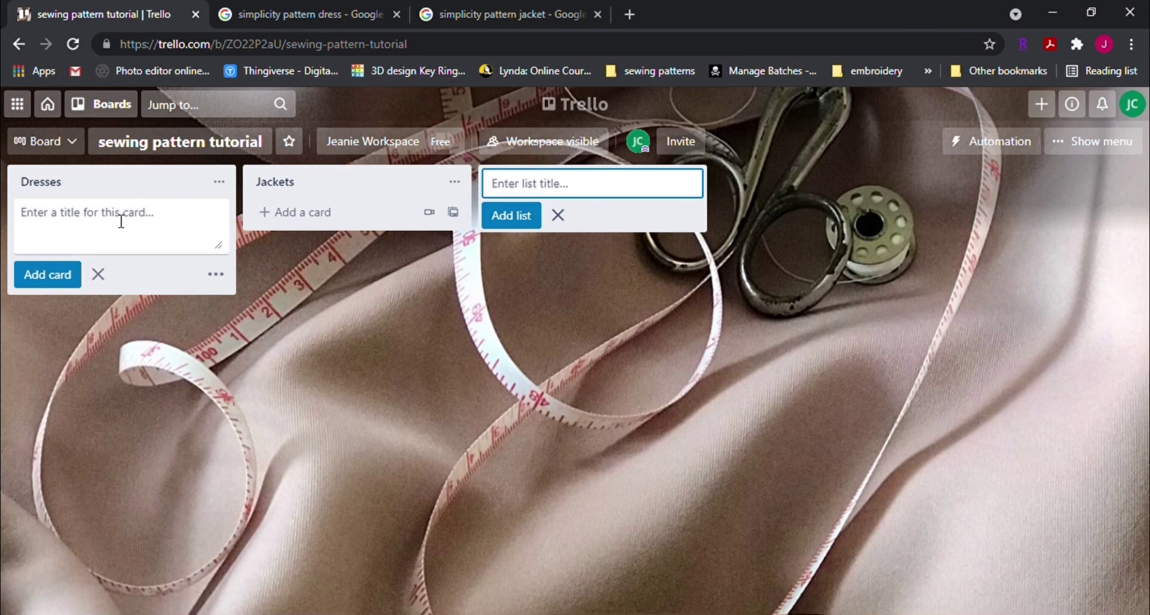
key(ctrl+v)
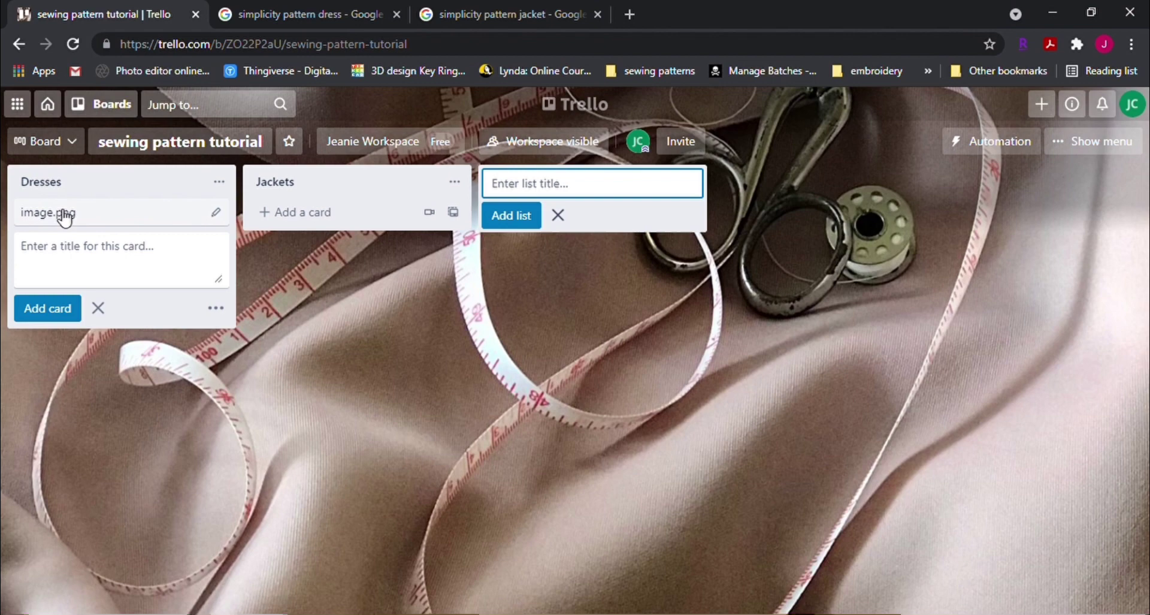
click(88, 217)
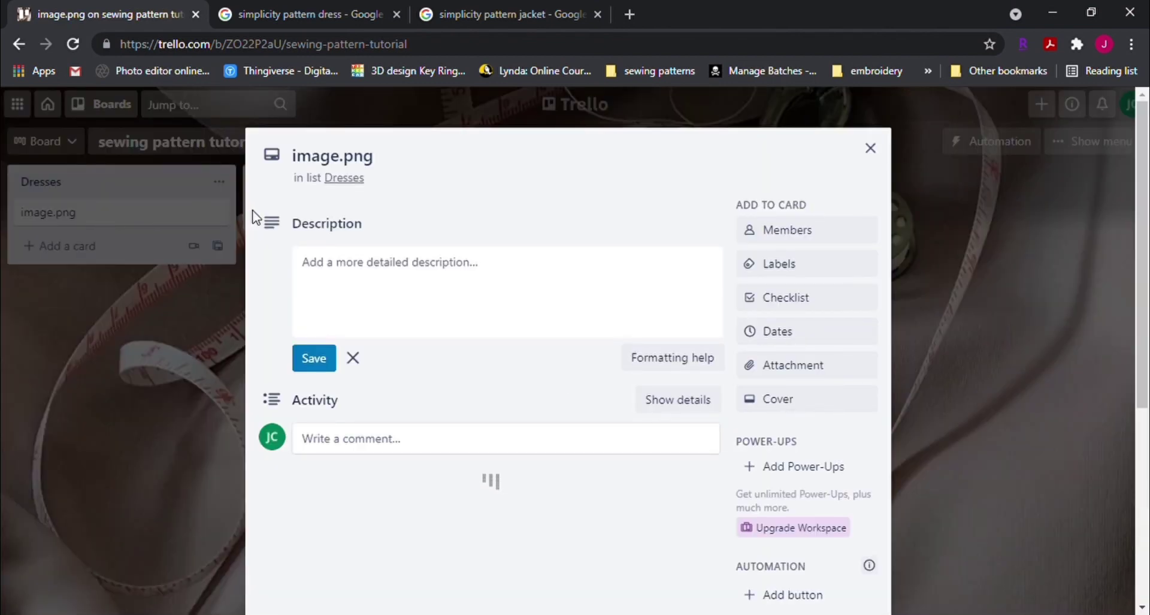
- Retitle the image.png card to 'Simplicity 8545'
click(366, 160)
text(Sim)
text(pc)
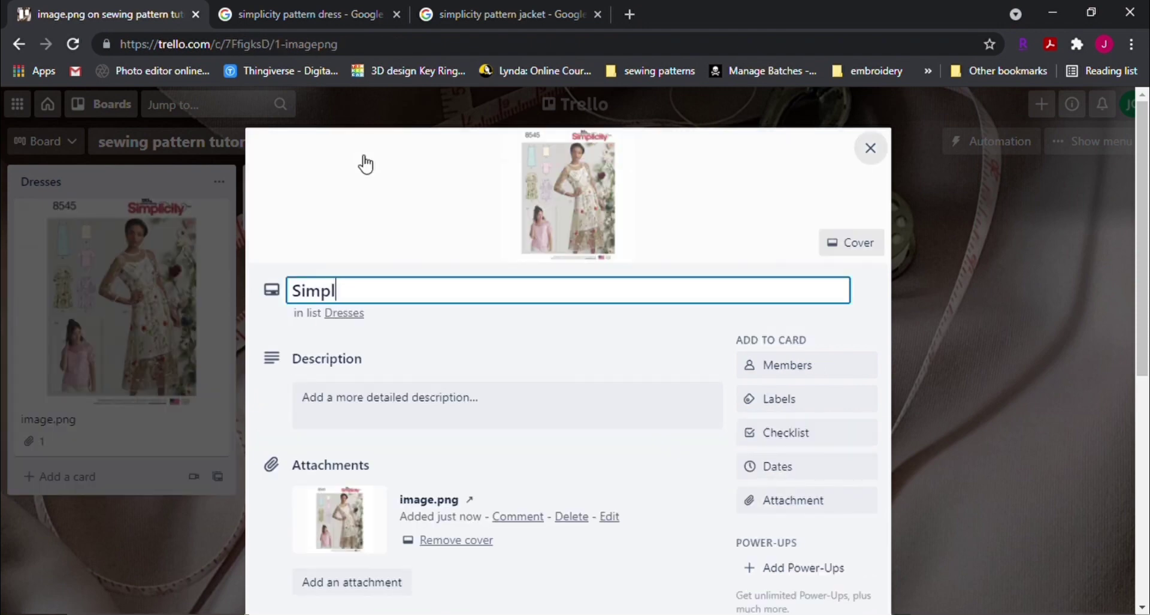
text(icity 8545)
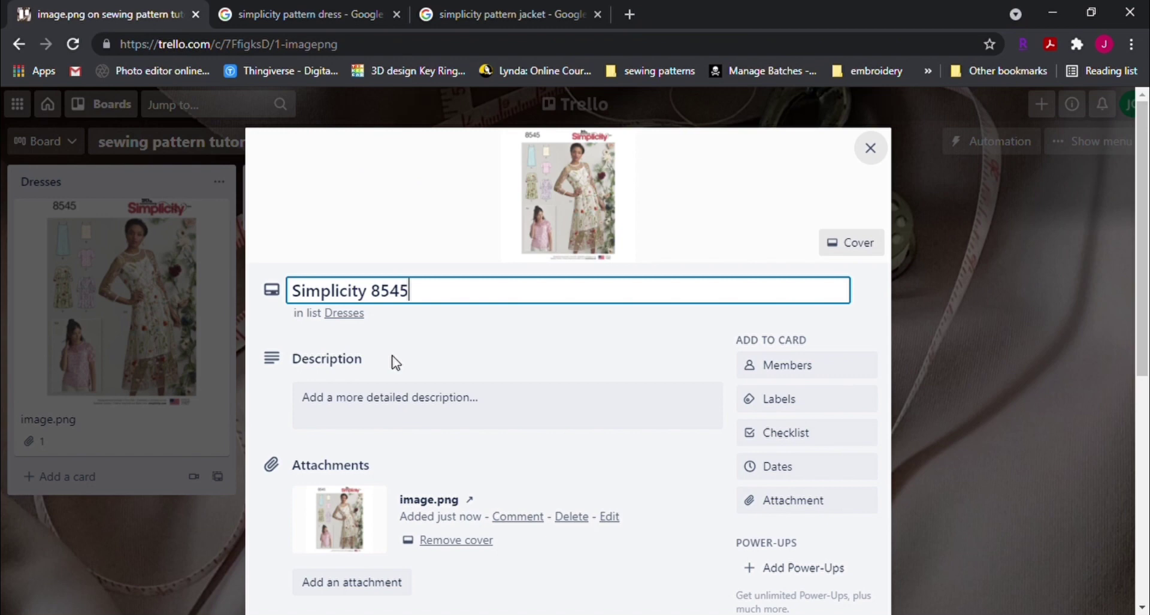
click(782, 399)
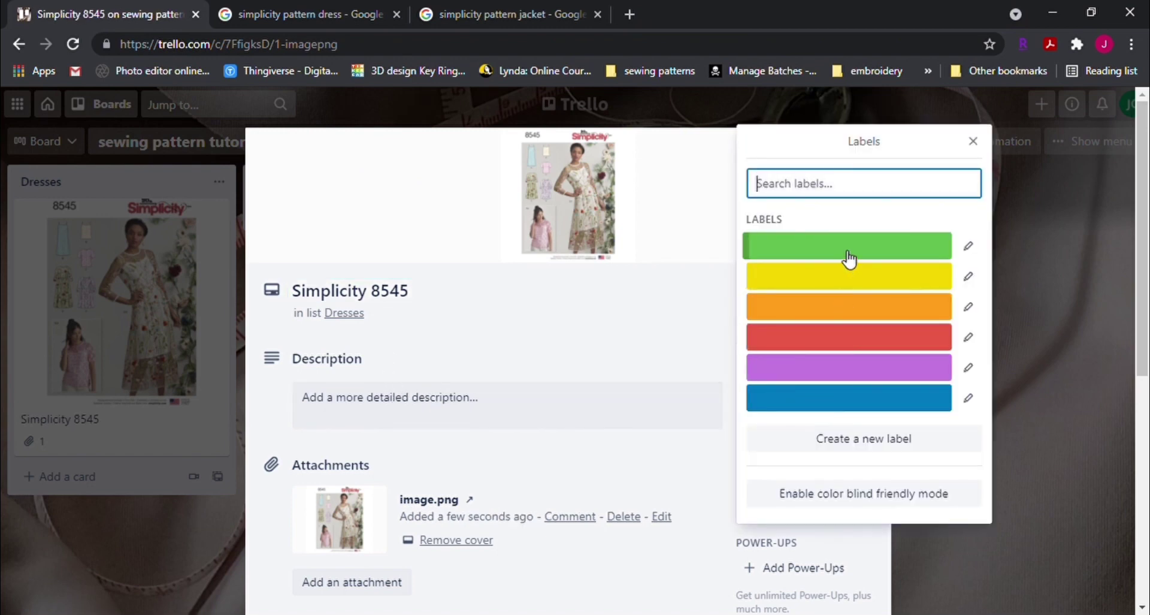
- Give the card the purple label plus new cyan 'short sleeves' and green 'knit' labels
click(863, 438)
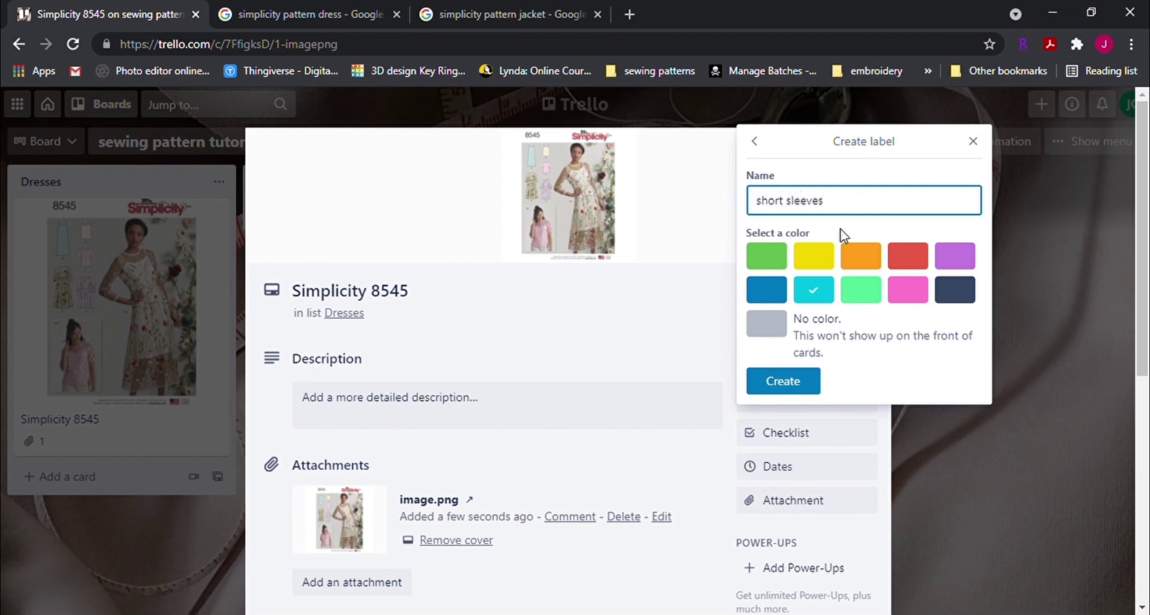
text(short sleeves)
click(802, 389)
click(850, 376)
click(851, 468)
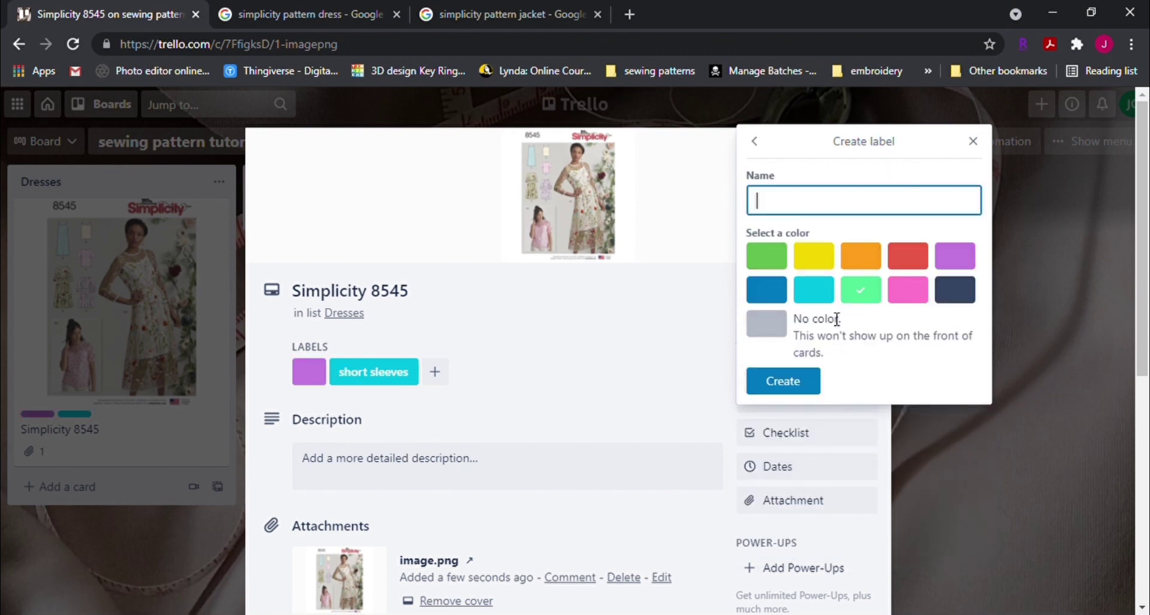
text(knit)
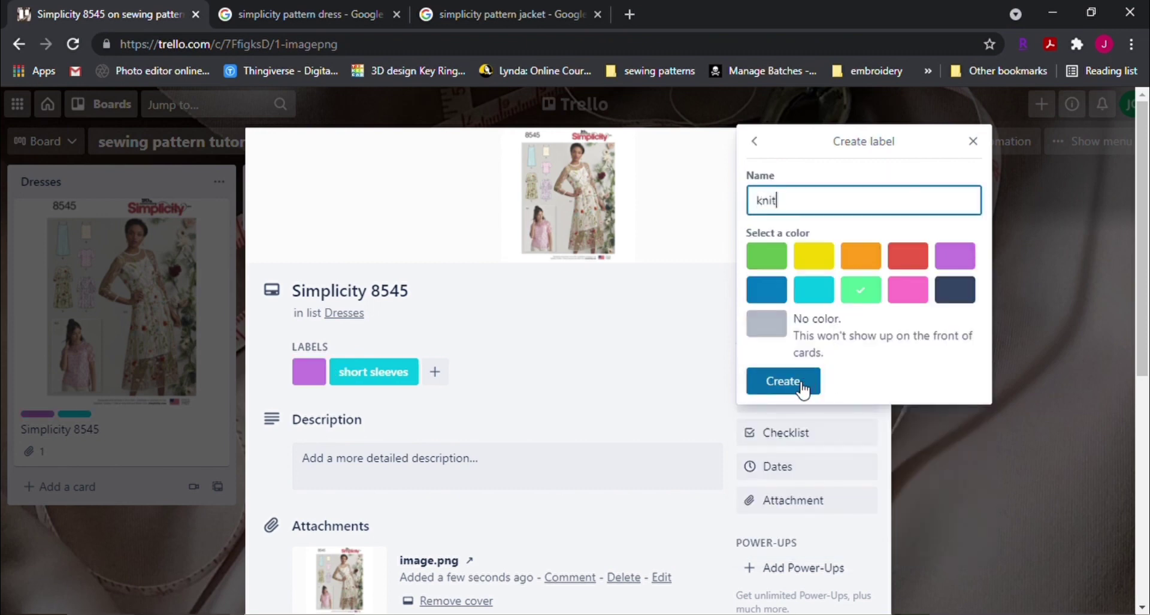
click(799, 382)
click(654, 390)
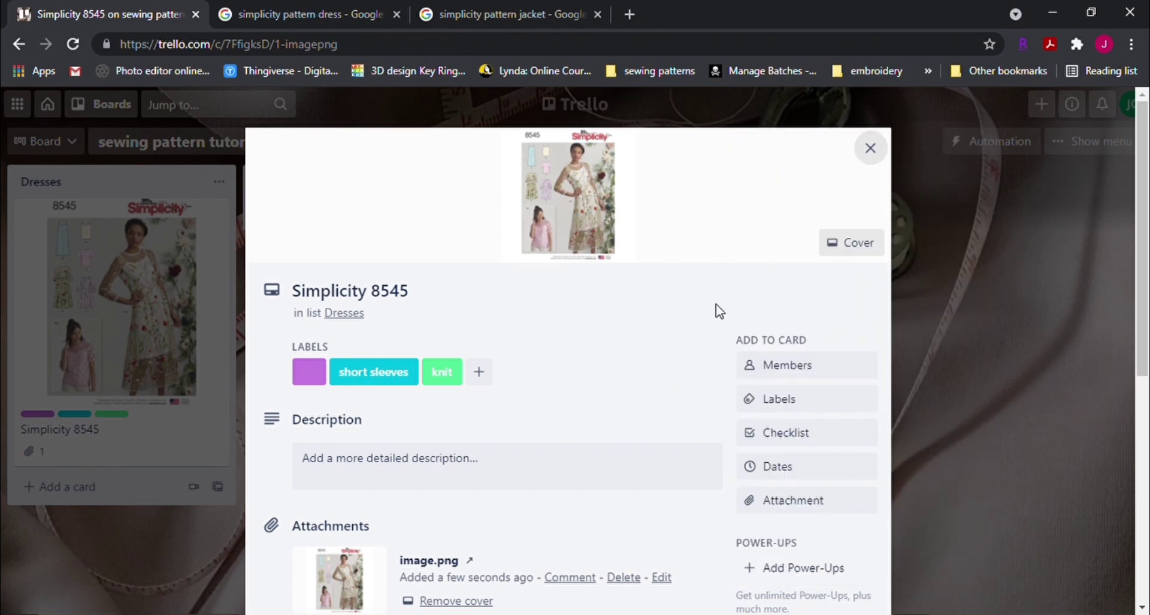
- Add a second Dresses card by pasting the copied Simplicity S8874 pattern image
click(870, 148)
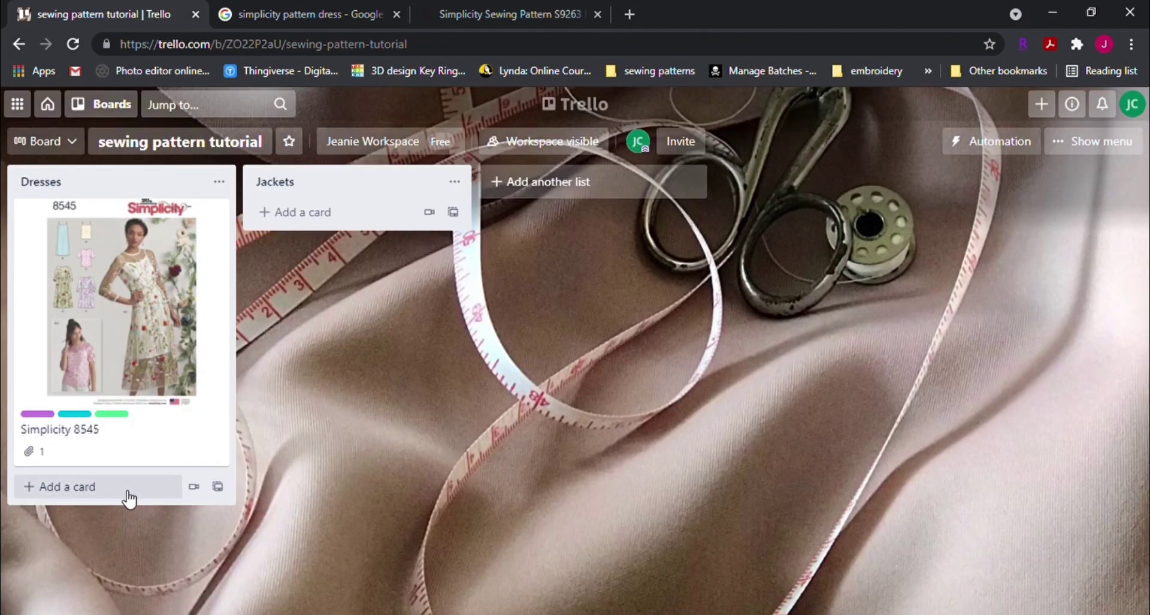
click(72, 493)
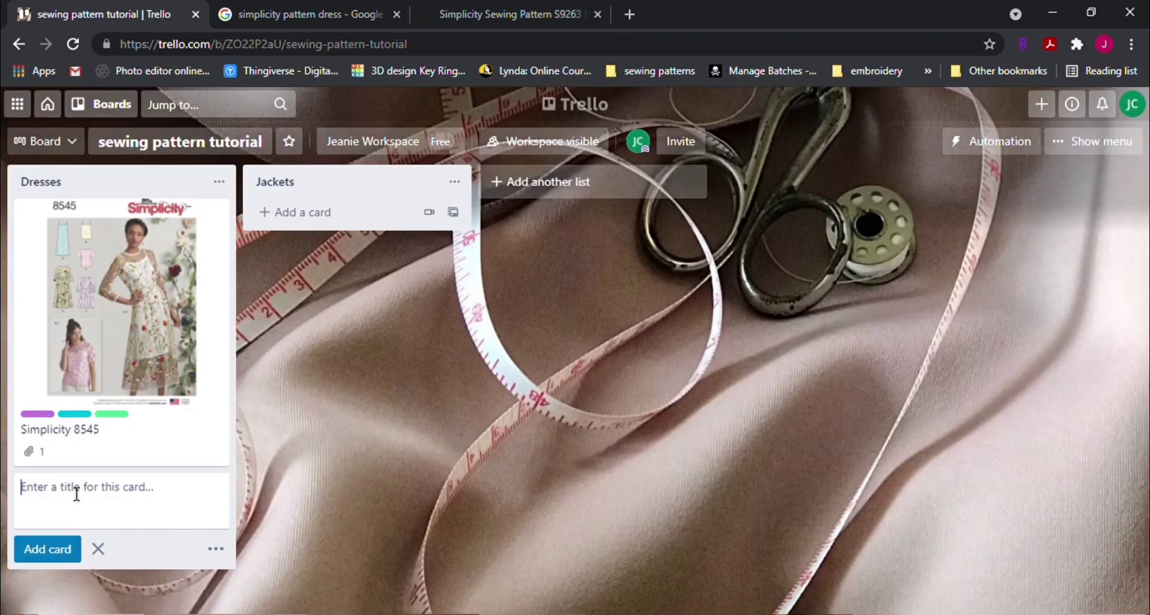
click(311, 10)
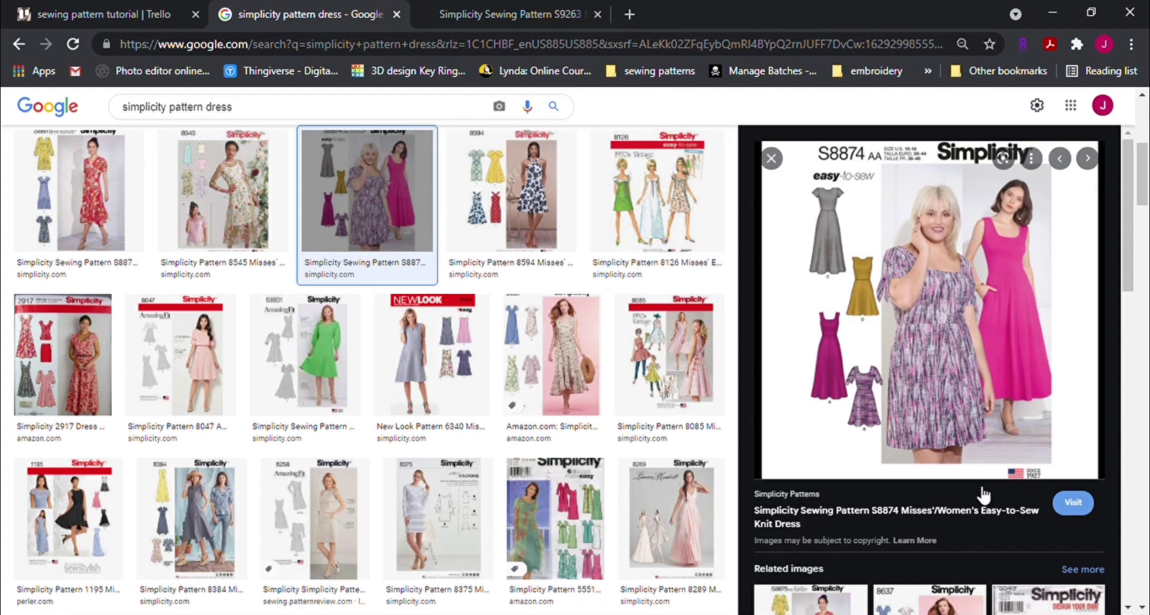
click(144, 4)
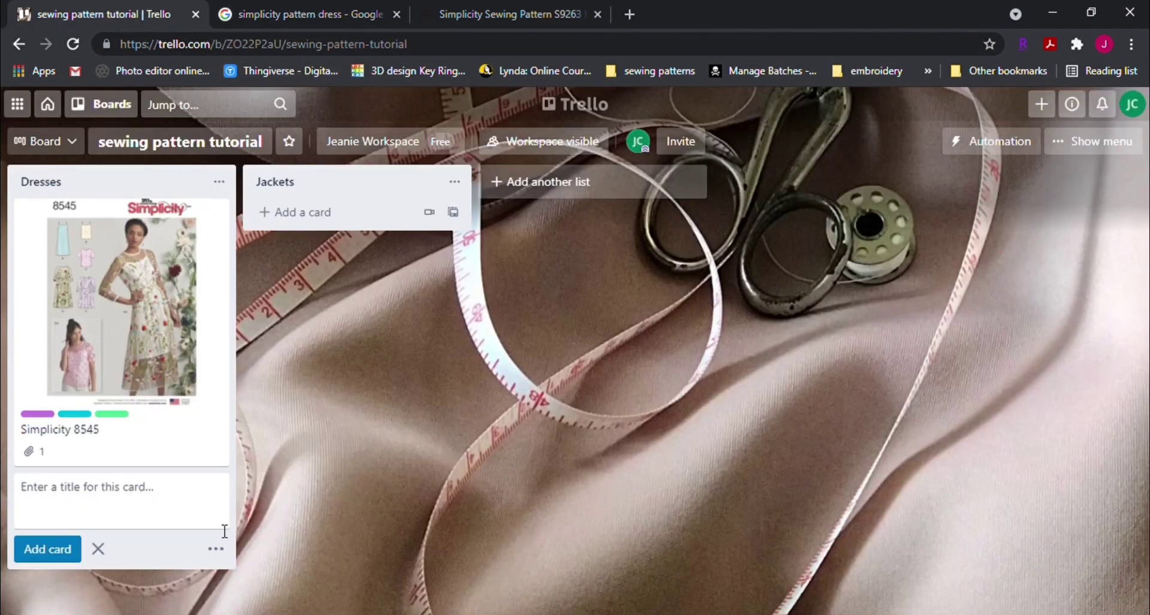
key(ctrl+v)
- Replace the new card's image.png title with 'simplicity 8874'
click(159, 493)
click(390, 293)
key(ctrl+a)
text(simplicity)
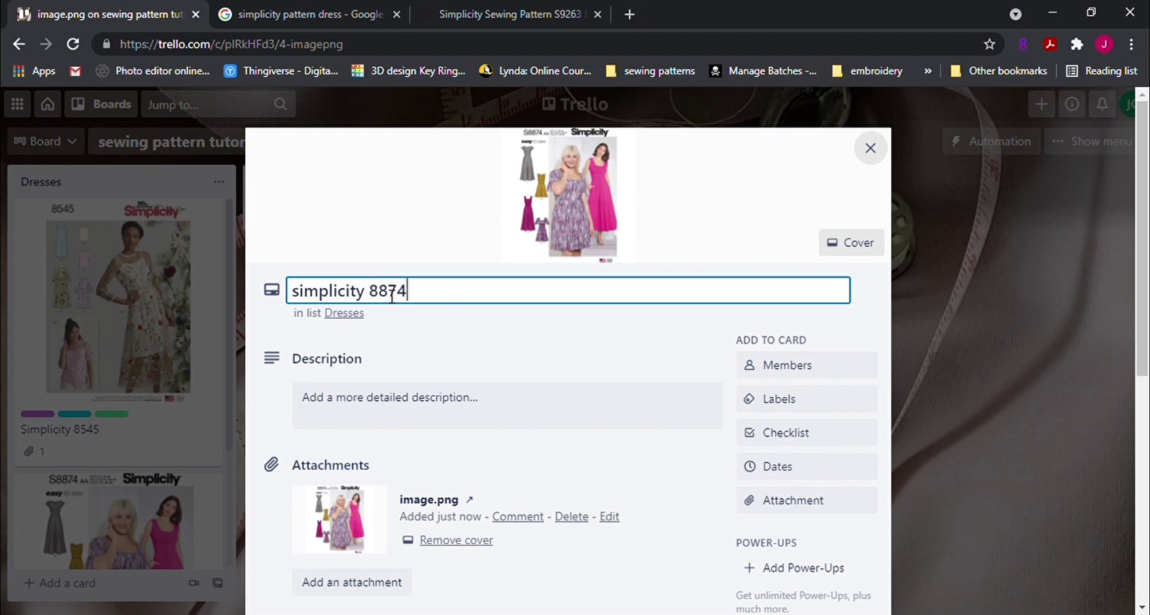
- Apply the short sleeves and knit labels to the simplicity 8874 card, then close it
click(778, 400)
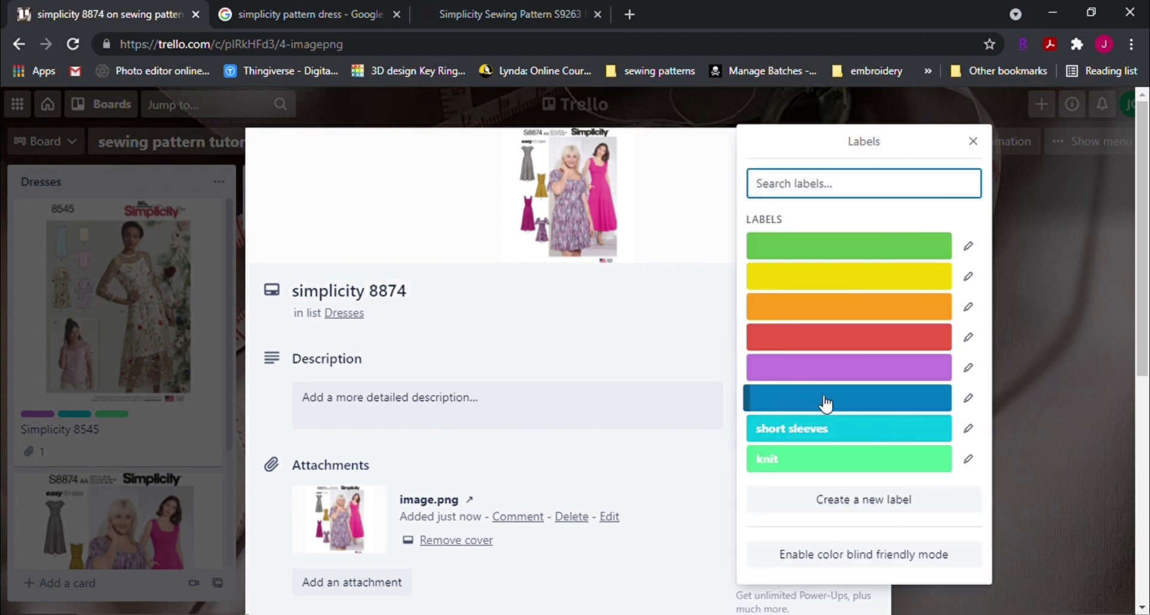
click(858, 435)
click(849, 462)
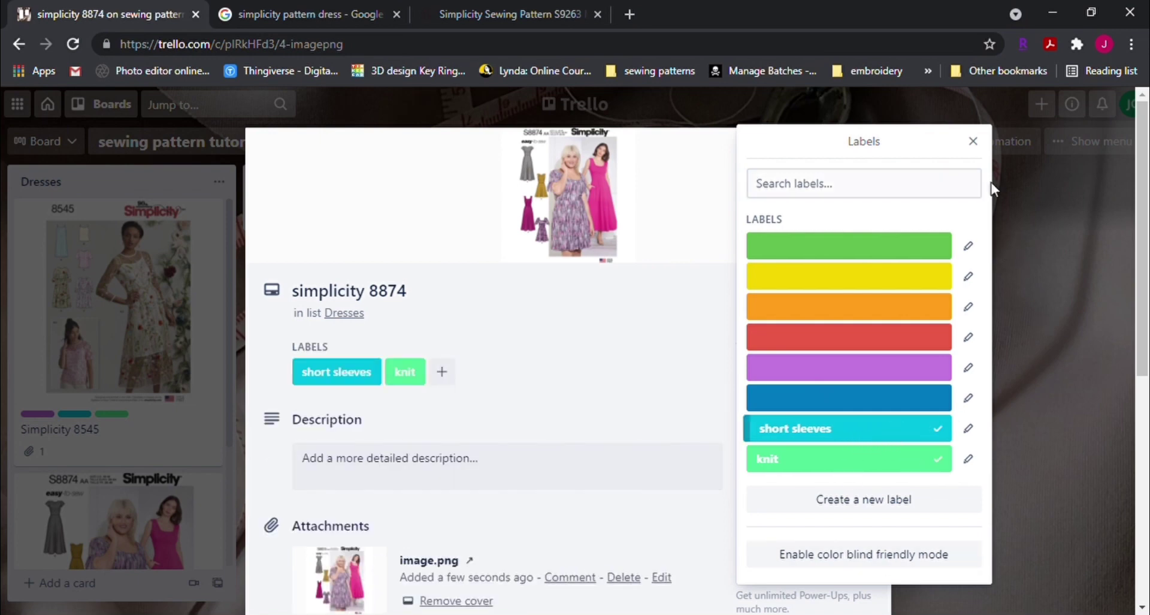
click(973, 142)
scroll(551, 327, down, 4)
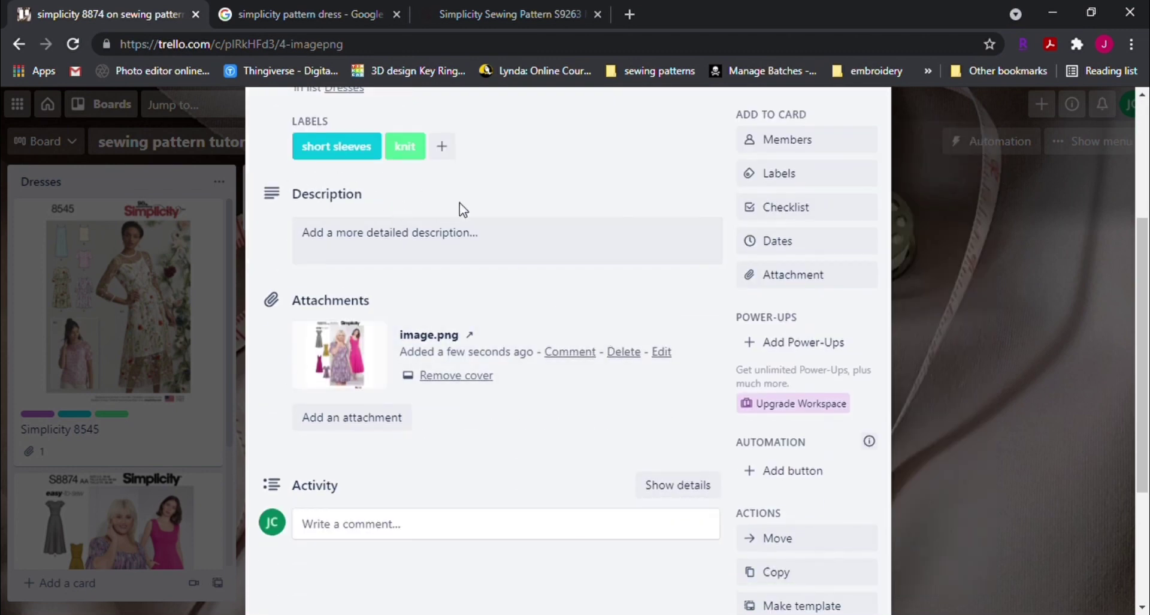
scroll(659, 276, up, 4)
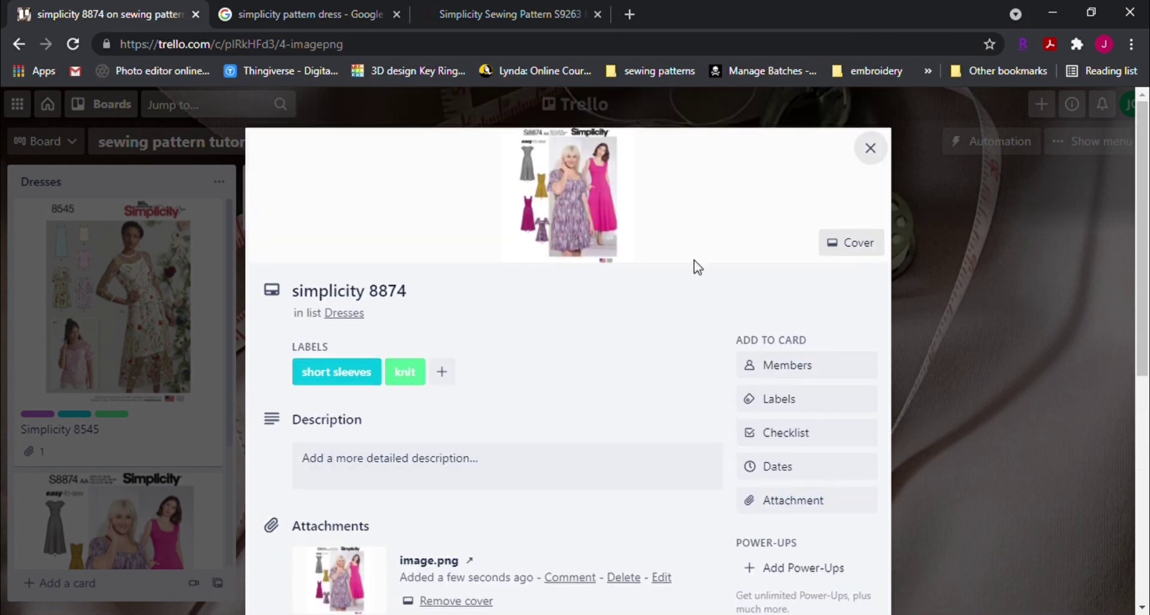
click(871, 149)
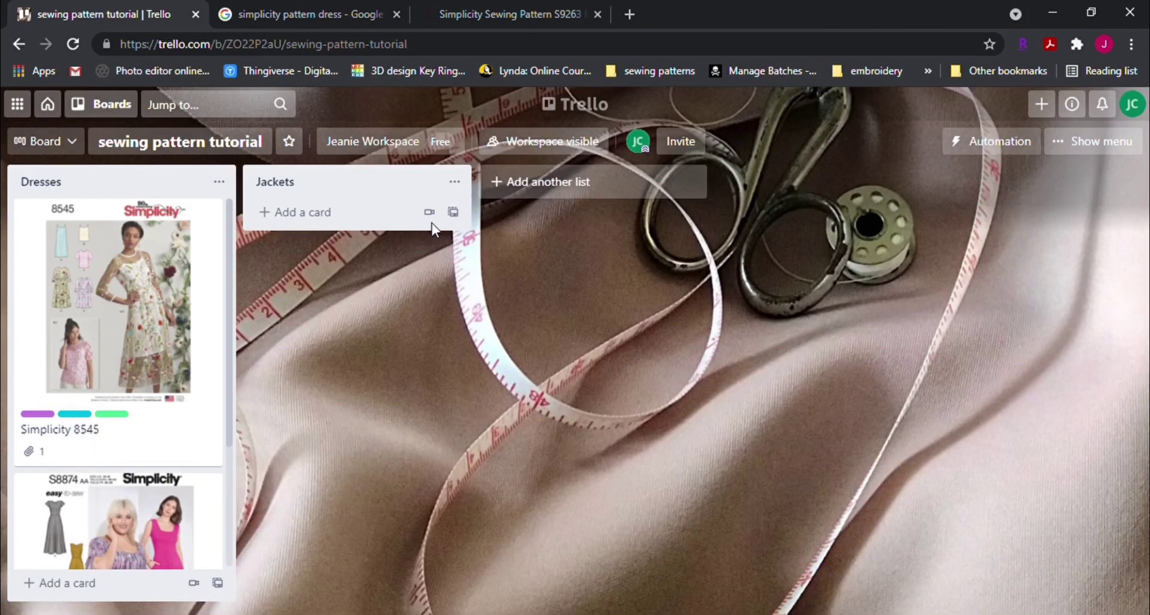
- Create a Jackets card from the copied S9263 jacket pattern image and open its title for editing
click(337, 215)
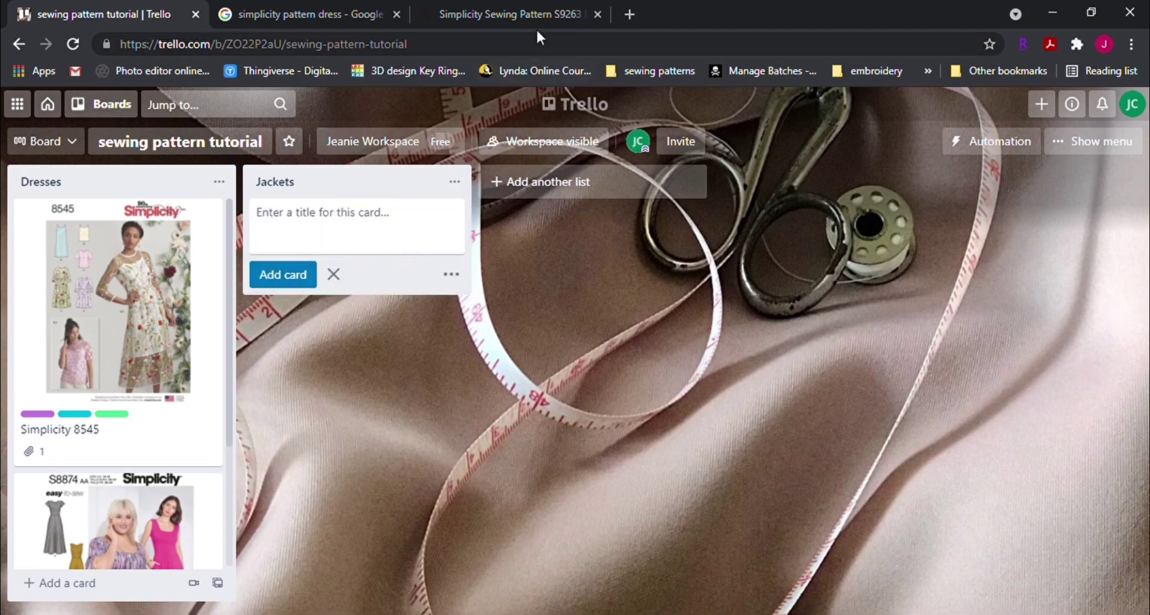
click(504, 10)
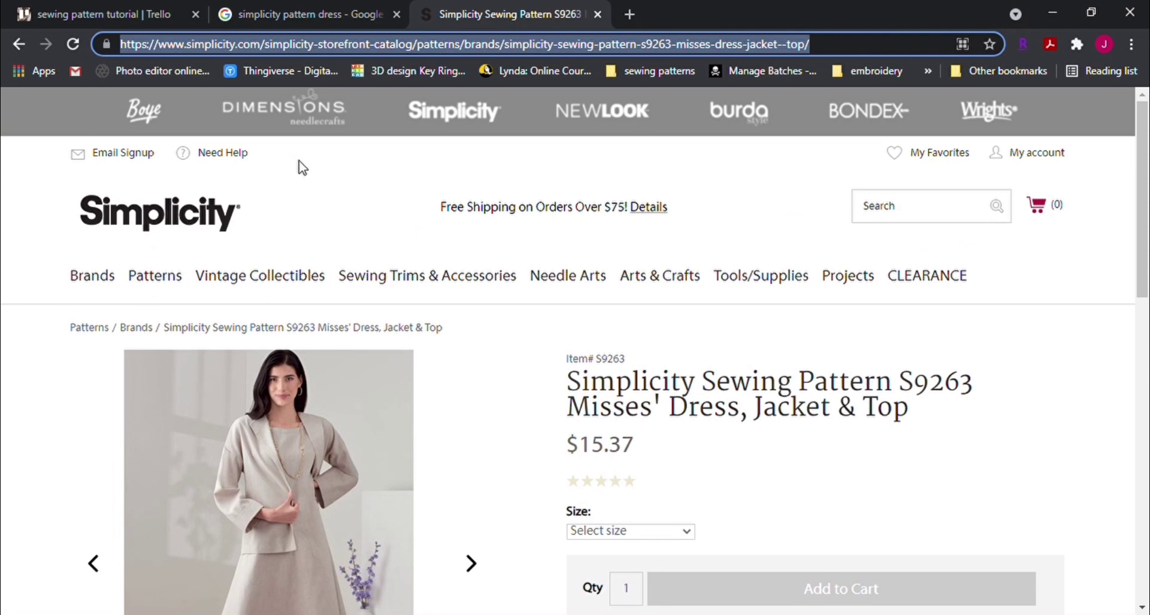
scroll(629, 359, down, 3)
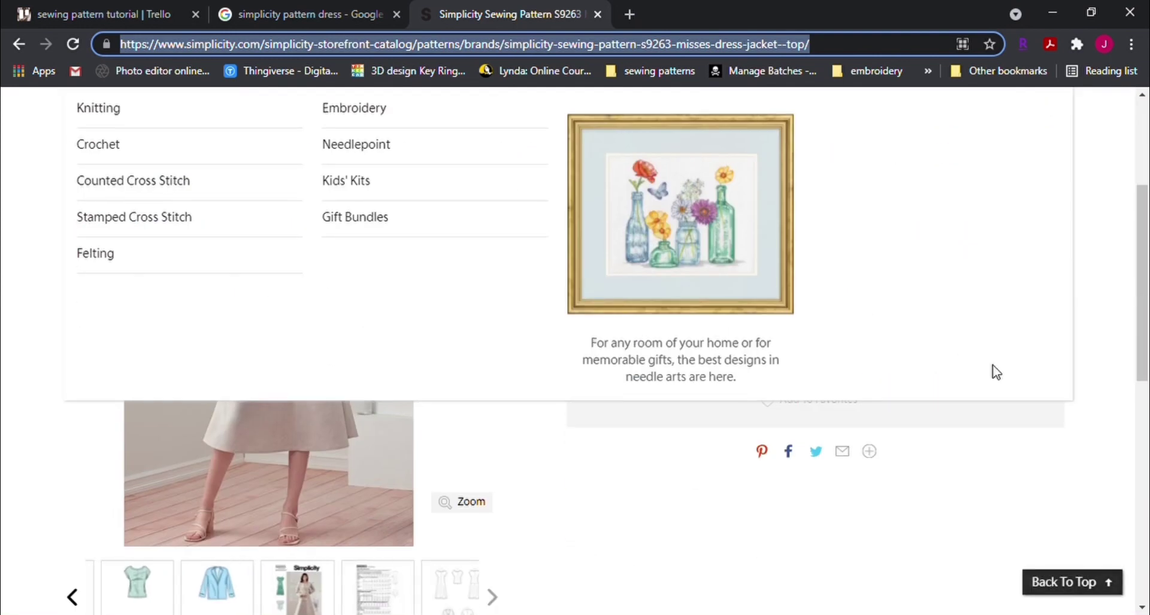
click(968, 533)
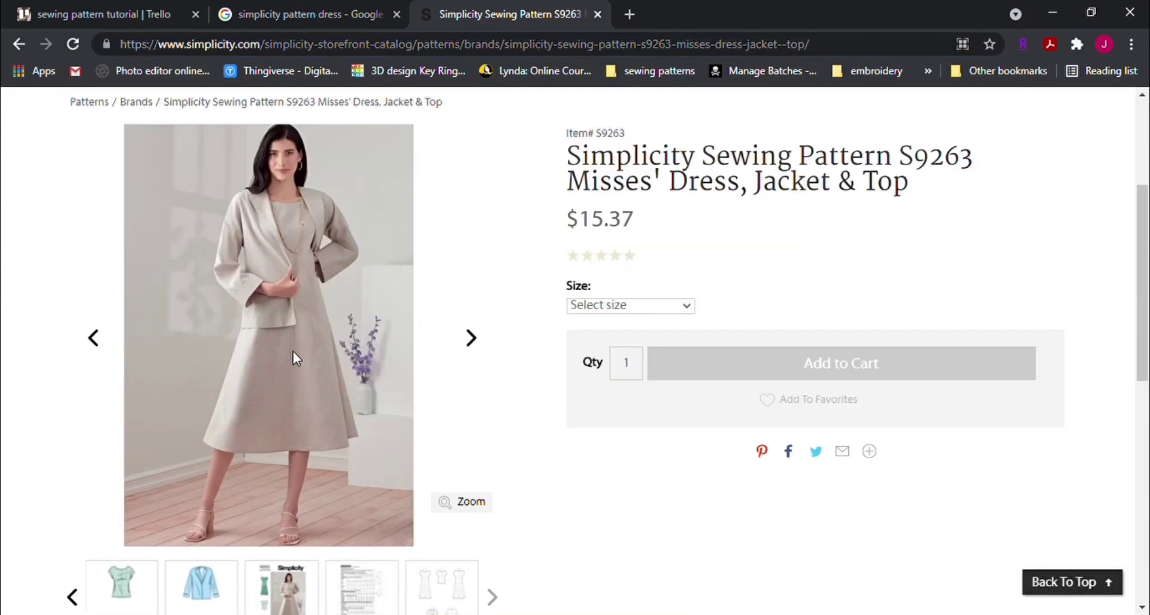
click(122, 12)
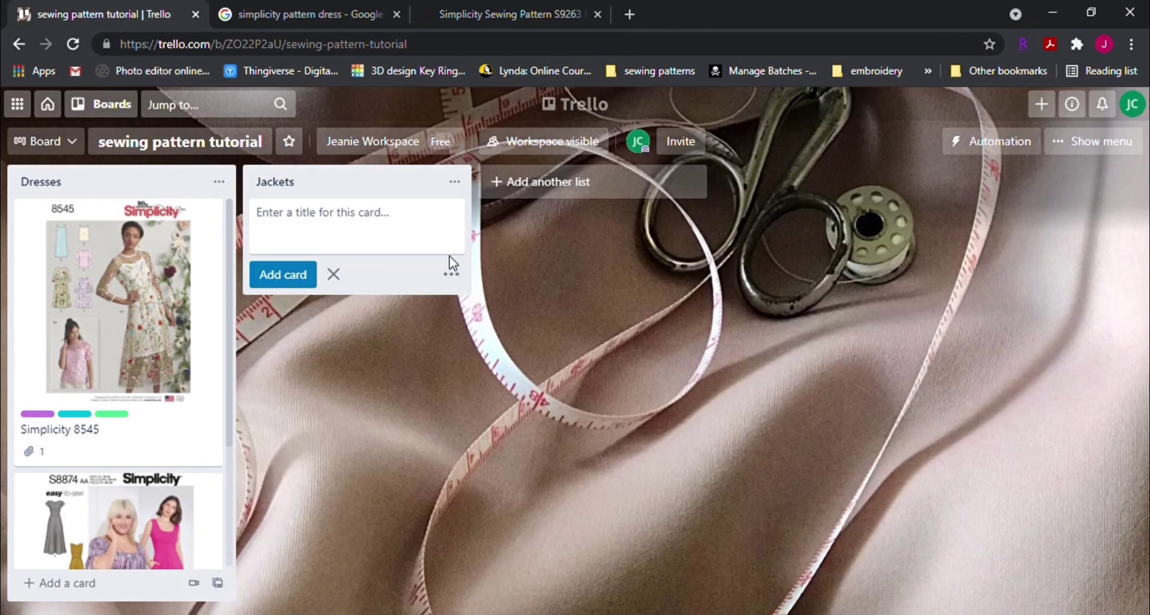
key(ctrl+v)
click(418, 226)
click(384, 293)
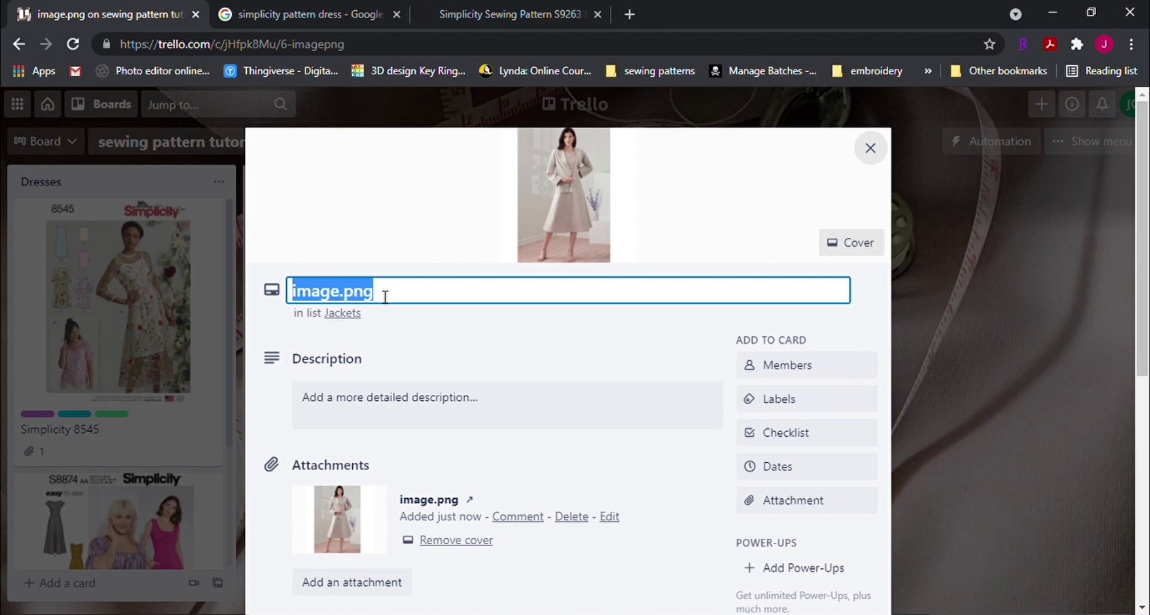
- Title the Jackets card 'simplicity' and copy the Simplicity S9263 product page URL
text(simplicity)
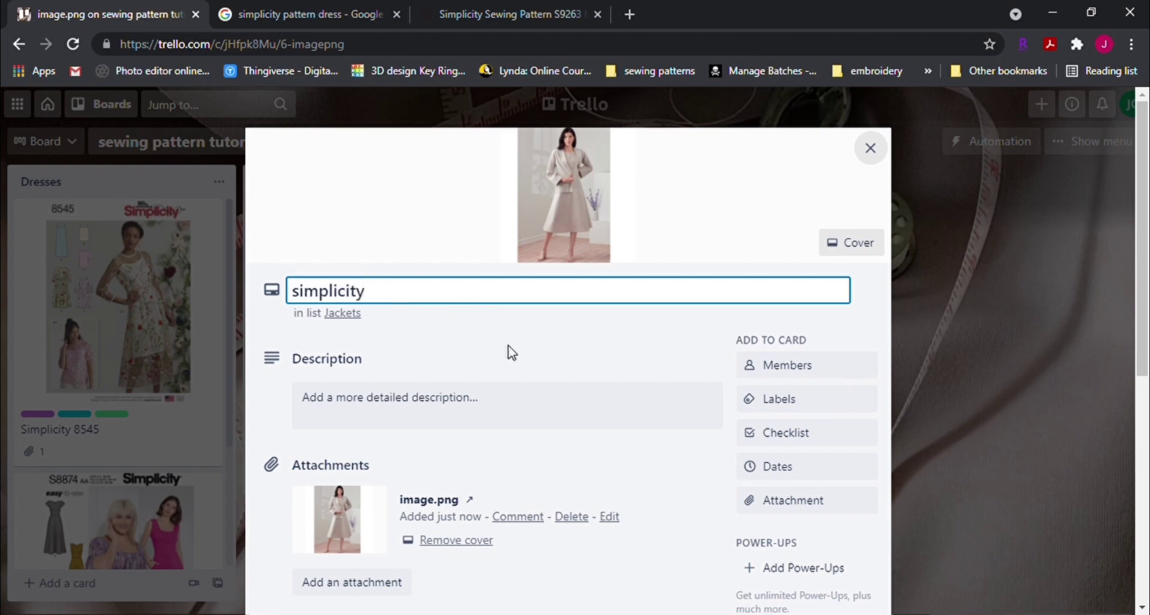
click(506, 349)
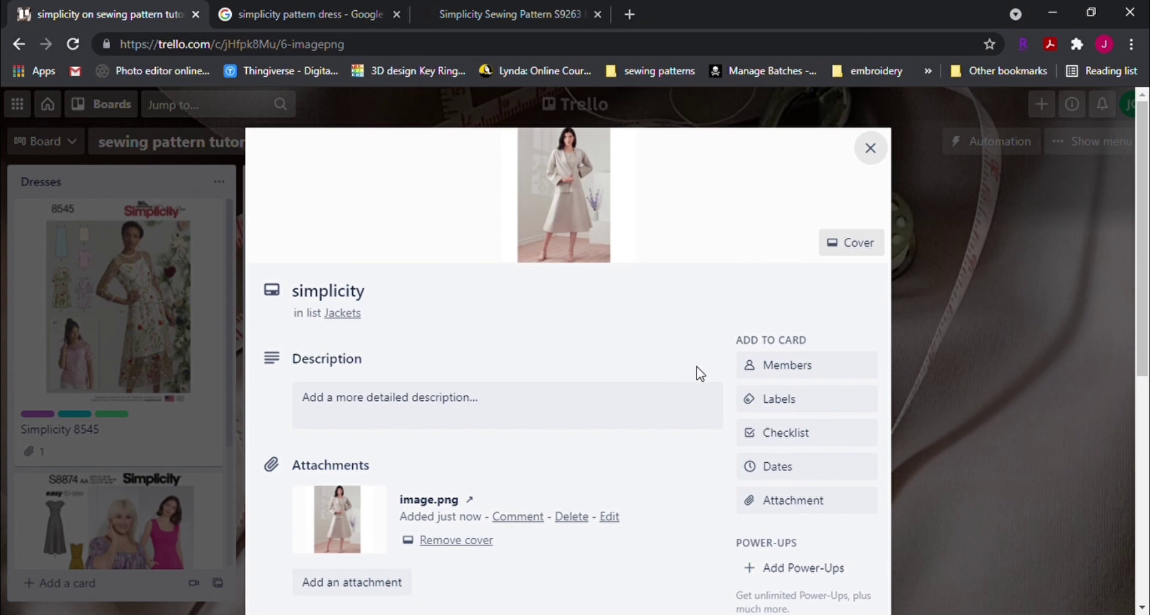
click(496, 14)
click(452, 47)
- Attach the S9263 product page link to the card and open it in a new tab
click(134, 8)
scroll(493, 470, down, 2)
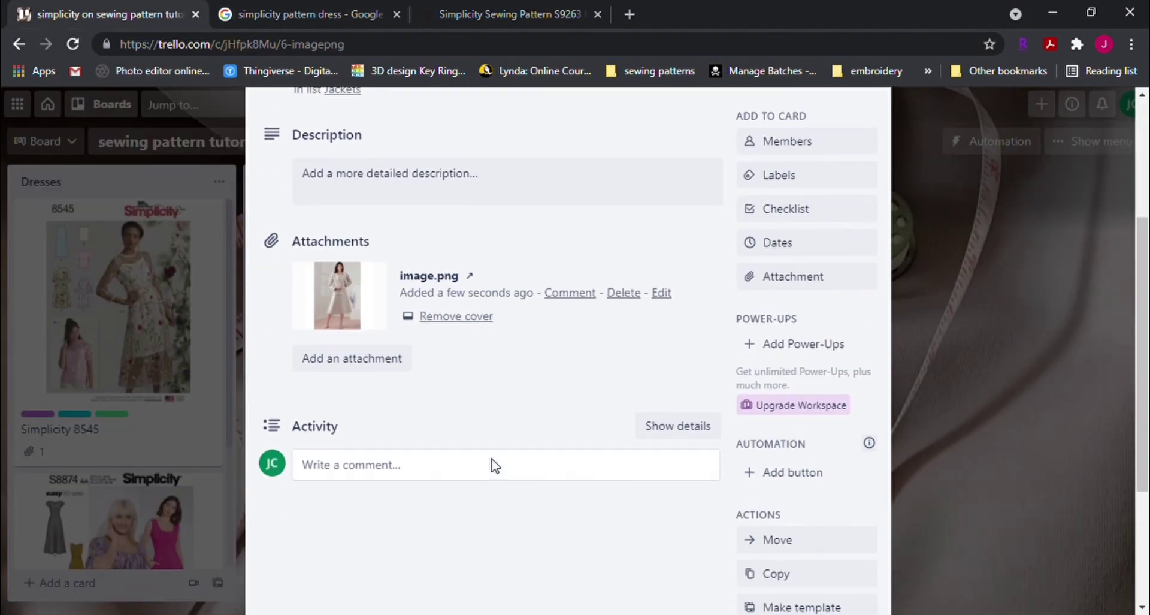
click(371, 360)
key(ctrl+v)
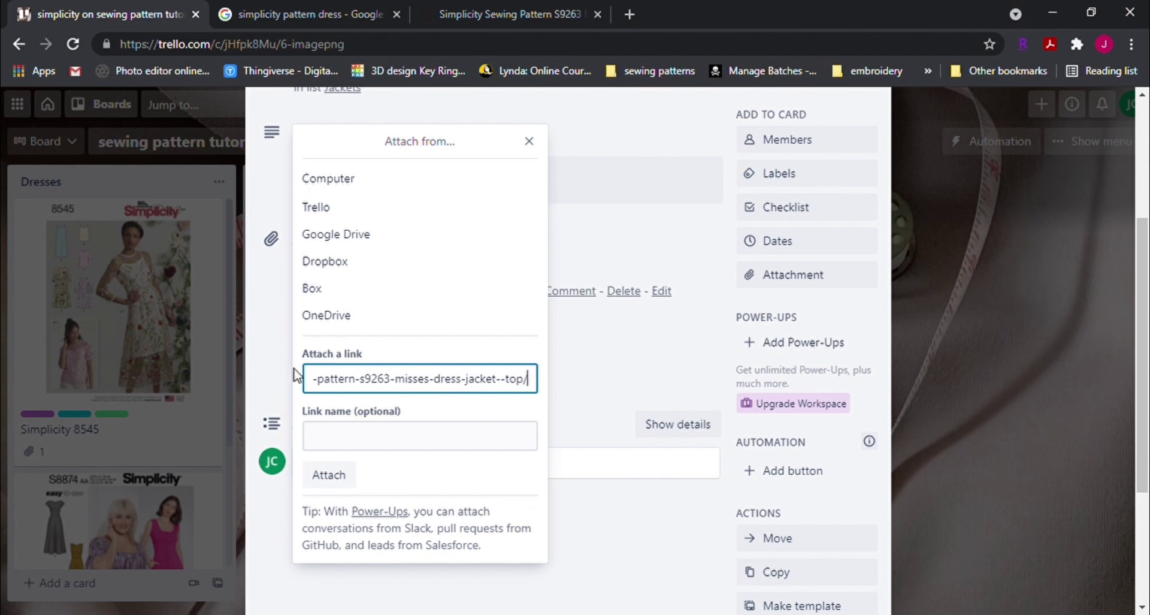
key(Return)
scroll(503, 471, up, 4)
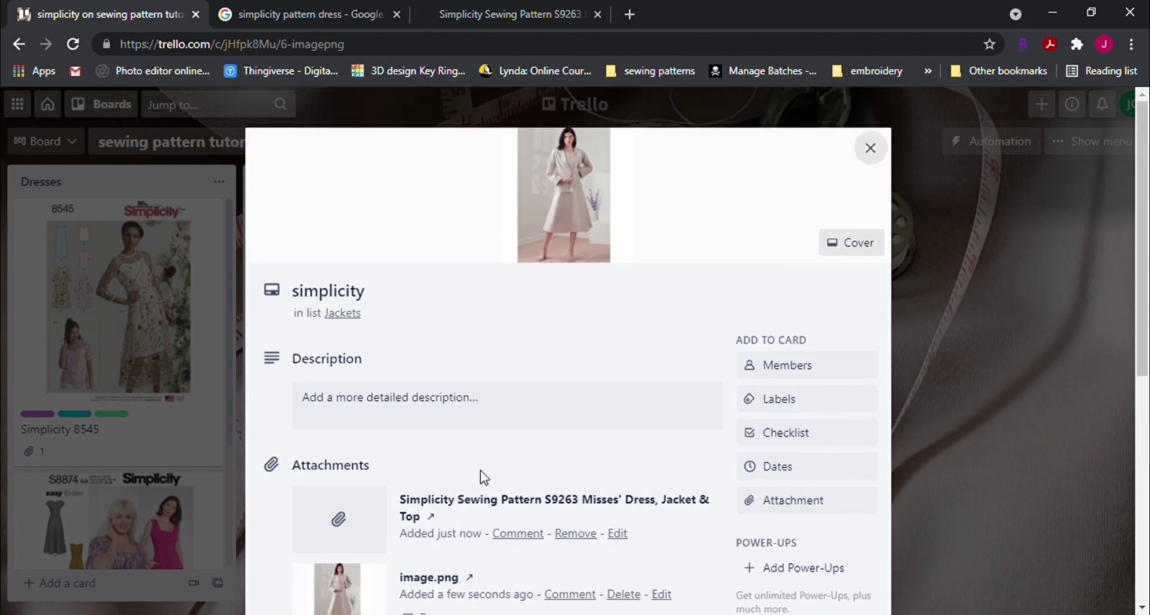
click(498, 507)
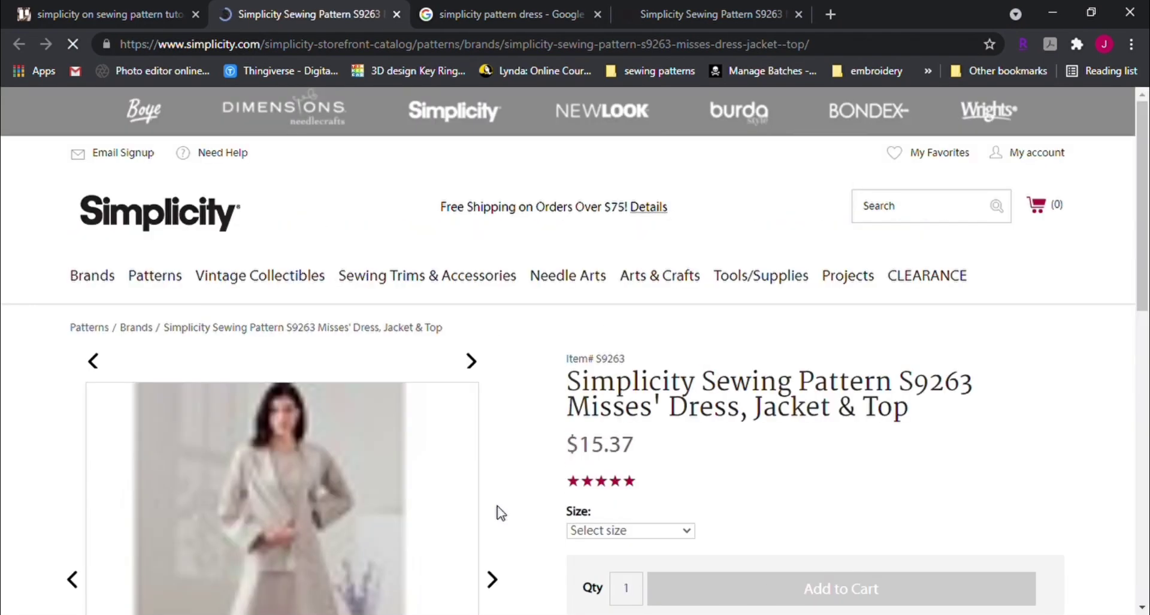
scroll(502, 482, down, 4)
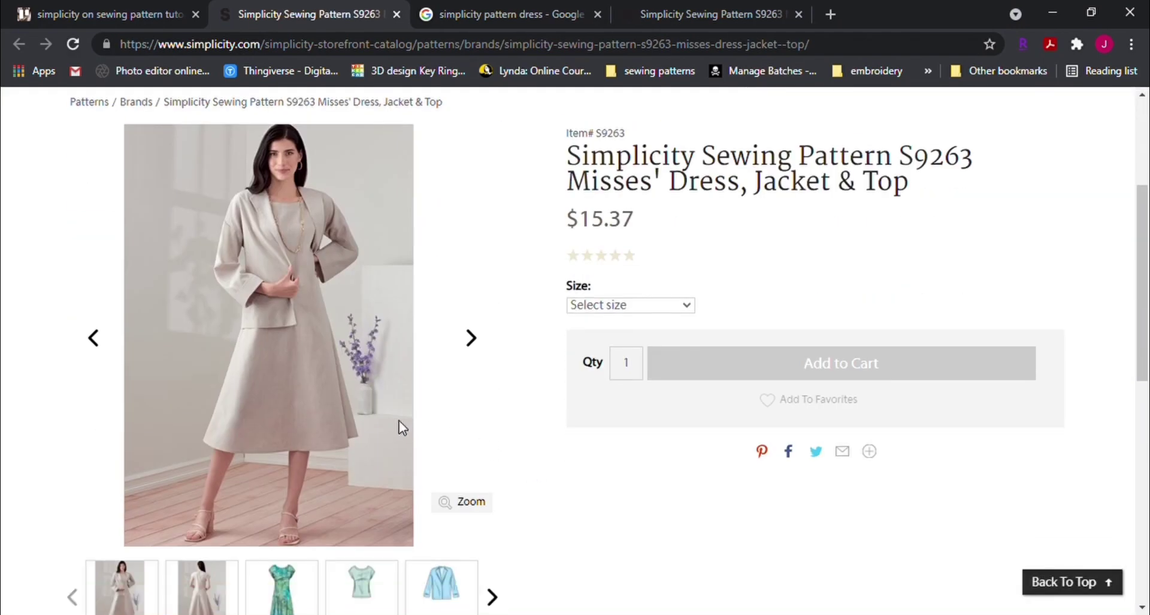
- Back on the simplicity card, close the attachment options once and reopen them for another link
click(84, 10)
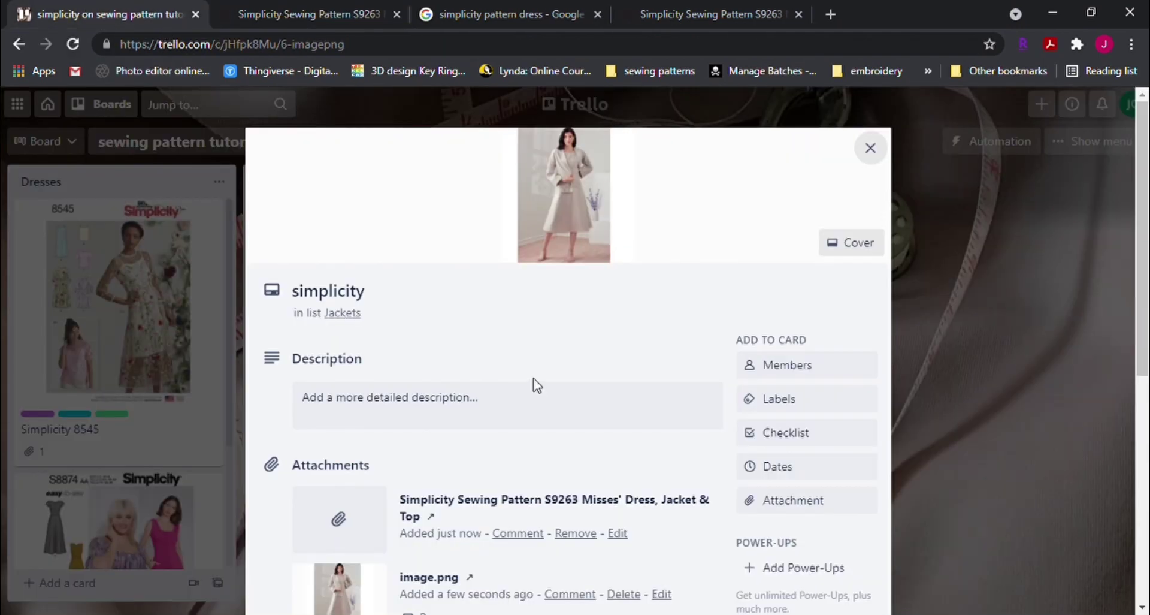
scroll(538, 385, down, 7)
click(389, 232)
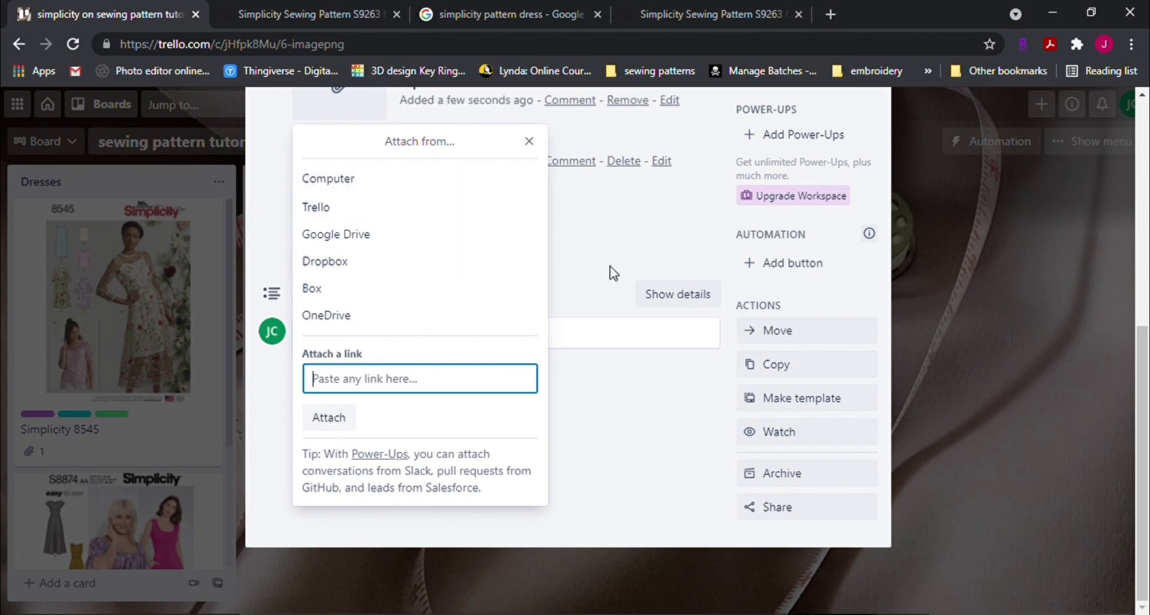
click(539, 146)
scroll(547, 270, up, 4)
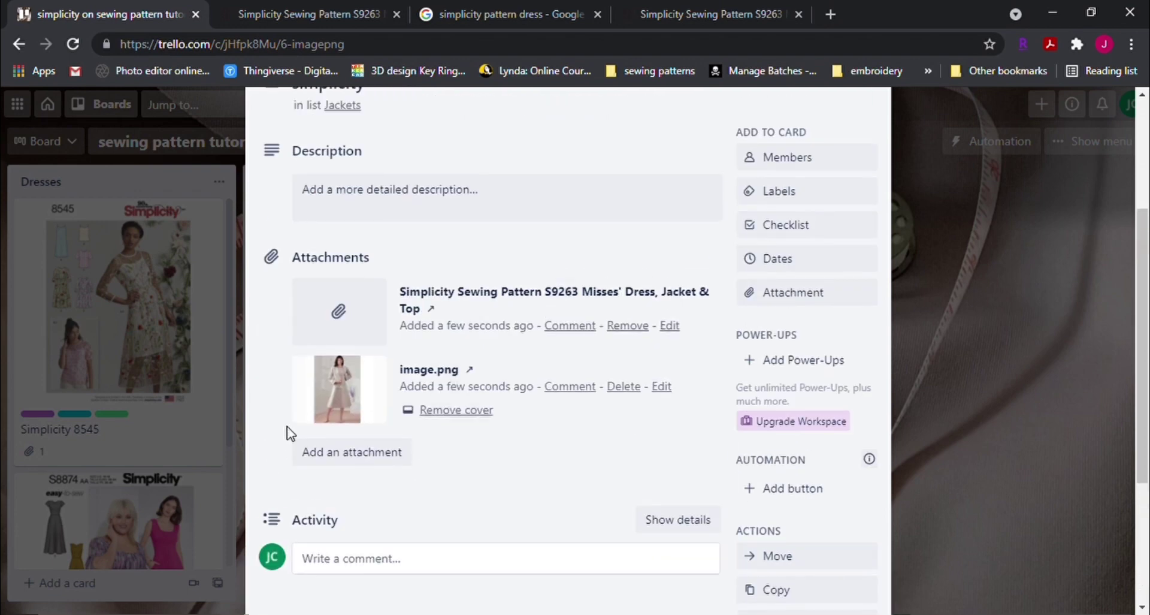
click(367, 457)
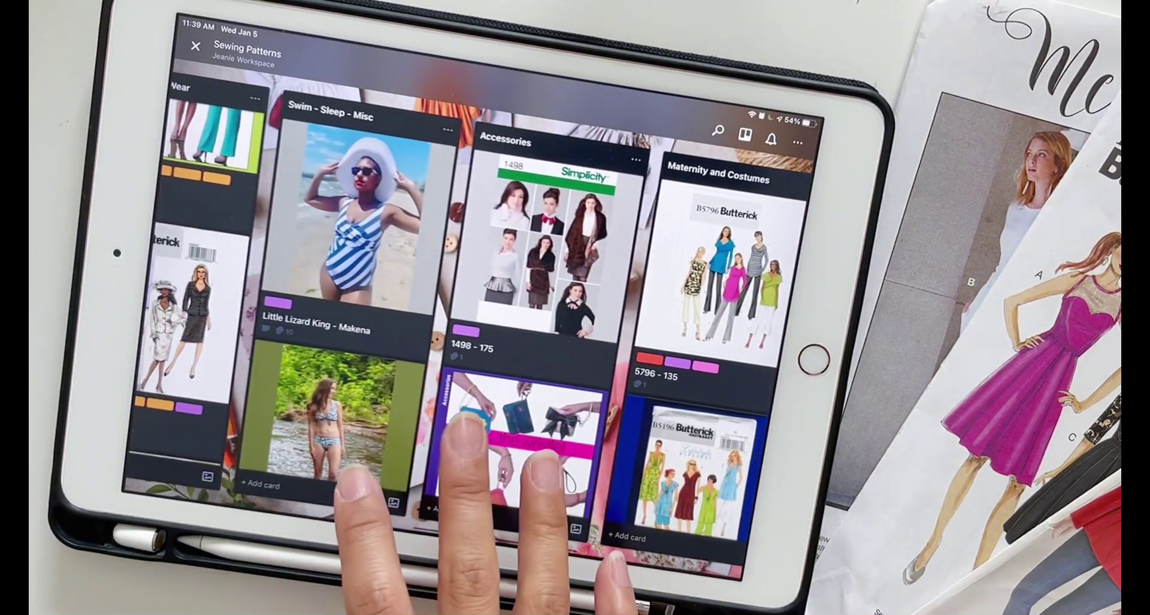
scroll(467, 300, left, 5)
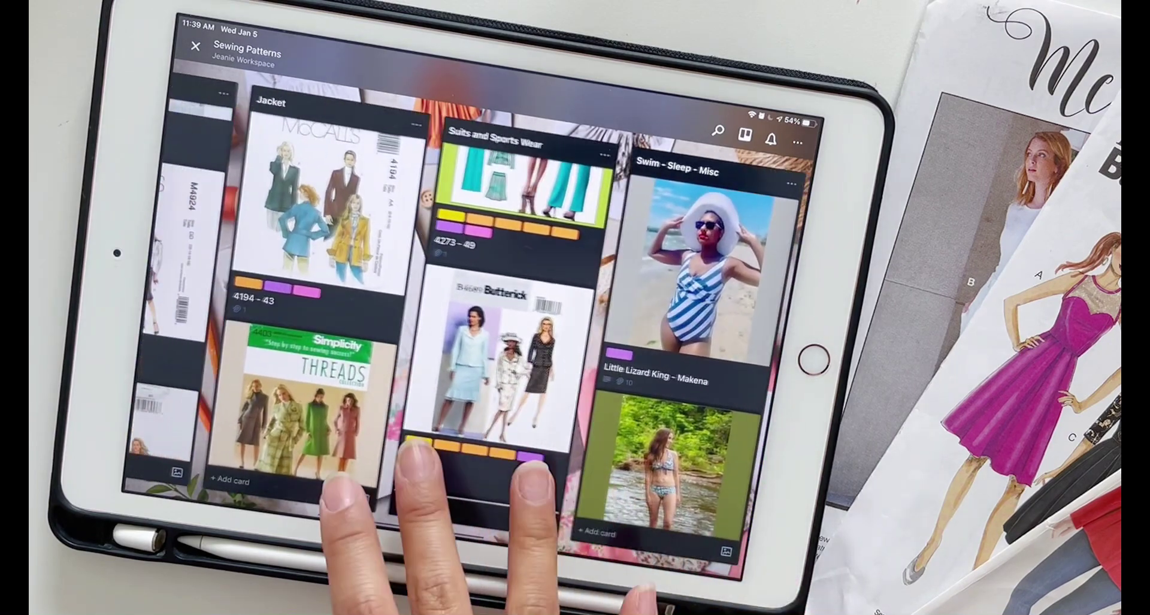
scroll(467, 299, left, 5)
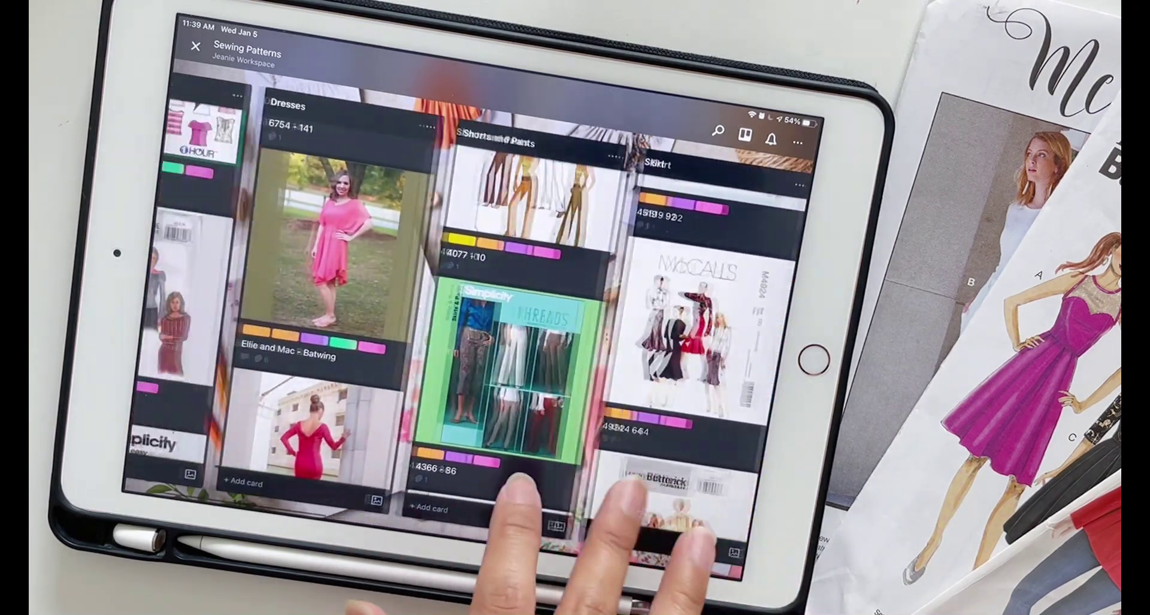